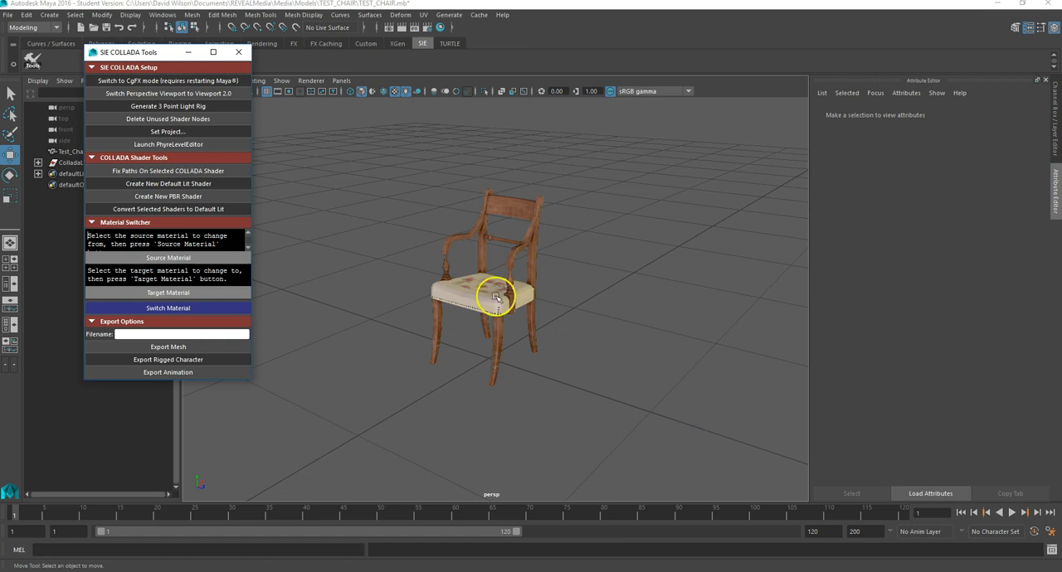
- Delete the existing Test_Chair mesh from the scene
click(582, 360)
click(501, 300)
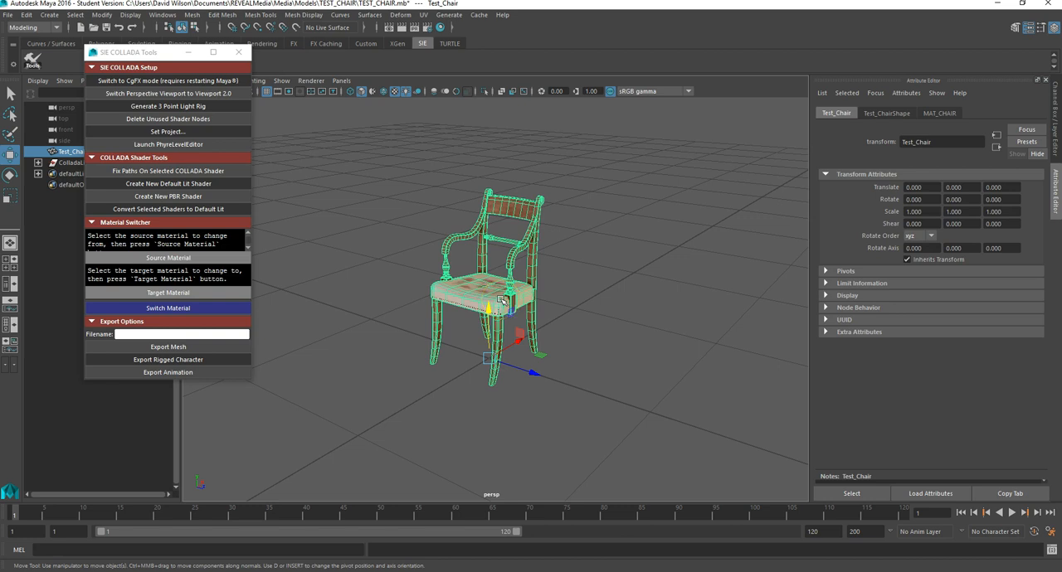
key(Delete)
click(353, 140)
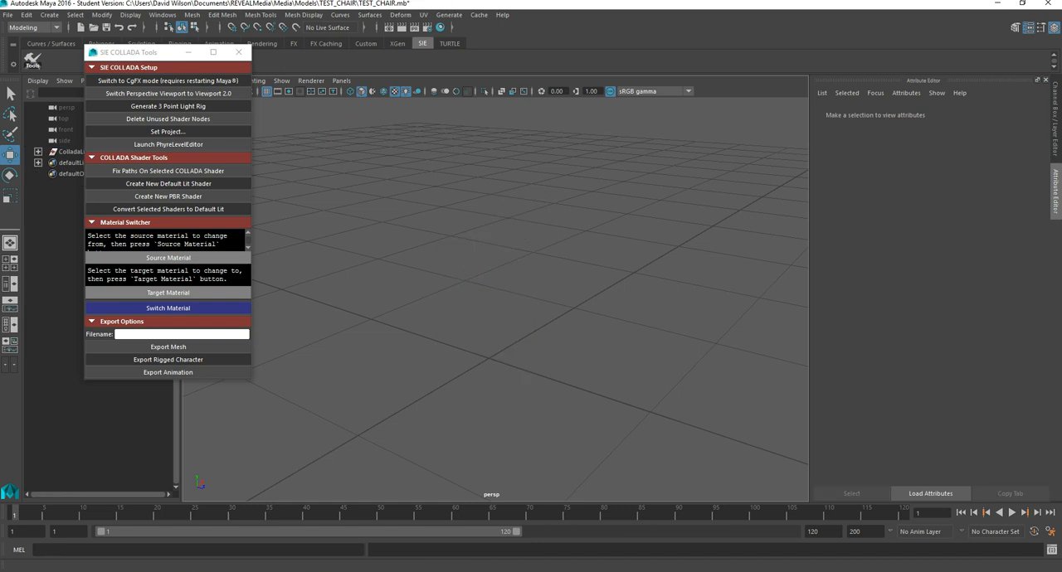
- Import test_CHAIR_UV.FBX from the desktop TEST_CHAIR folder into the scene
click(8, 15)
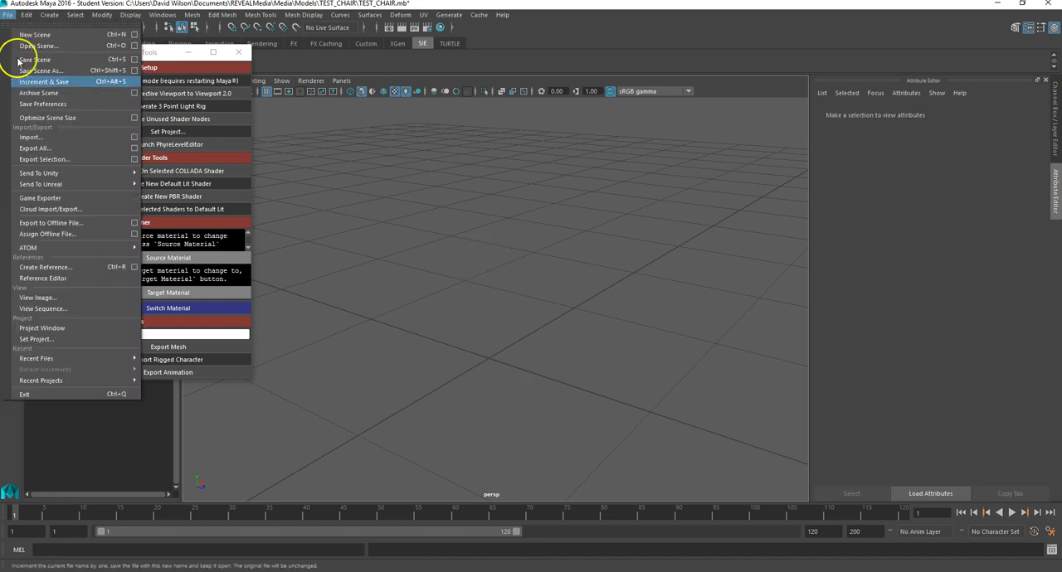
click(35, 139)
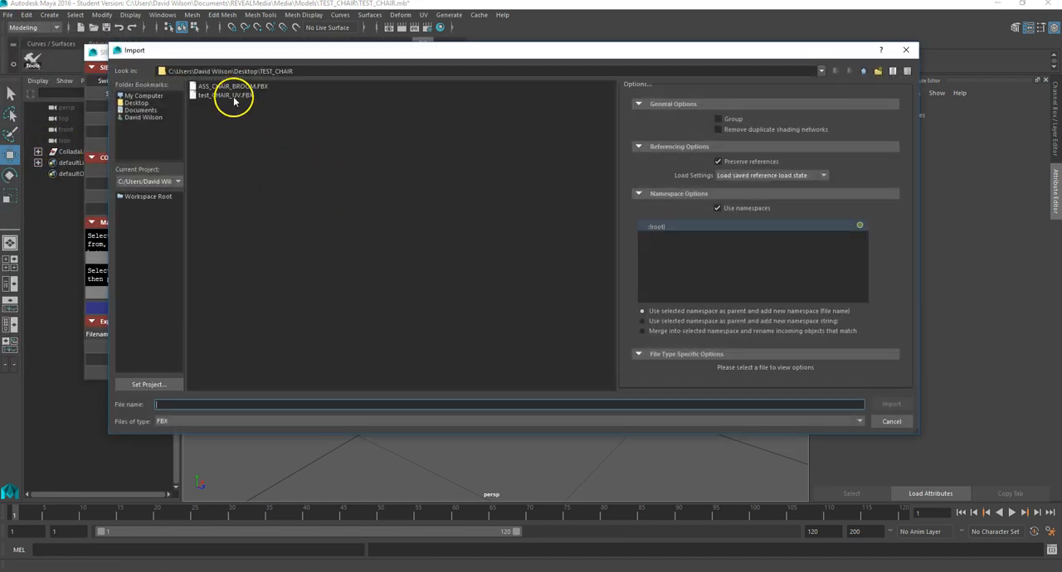
click(233, 96)
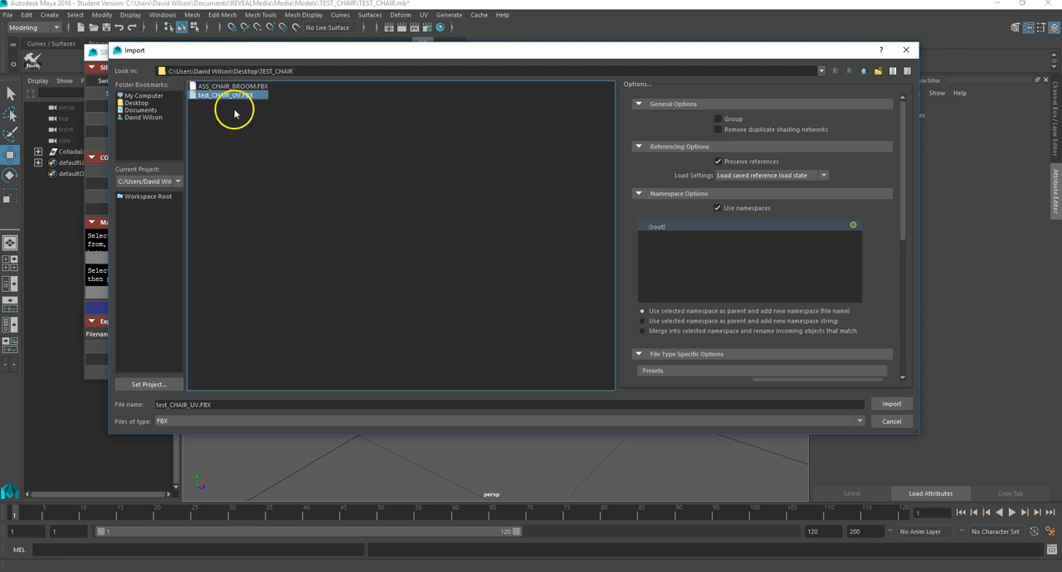
click(886, 404)
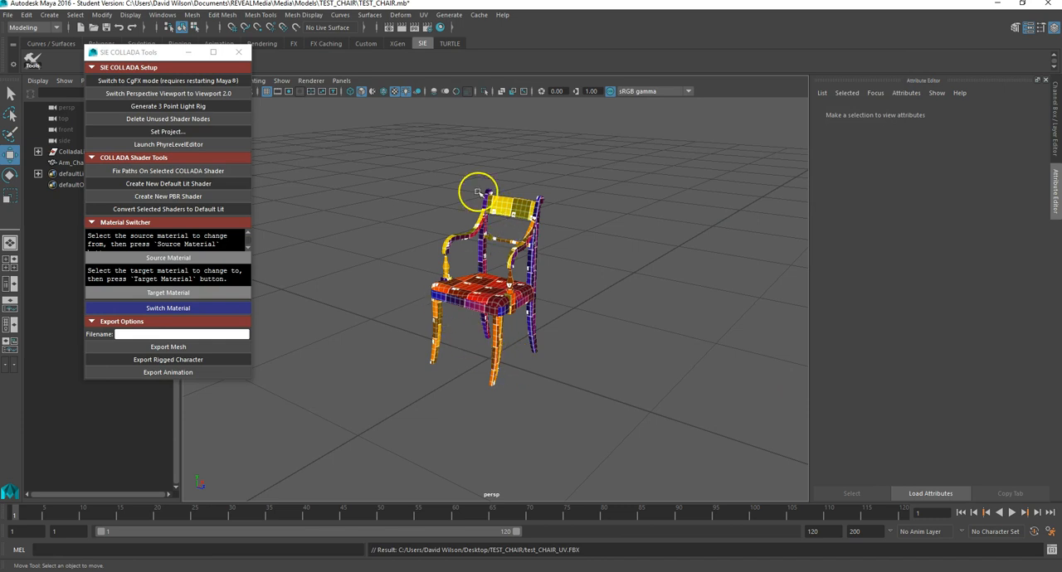
- Assign the MAT_CHAIR material to the imported Arm_Chair mesh
click(486, 293)
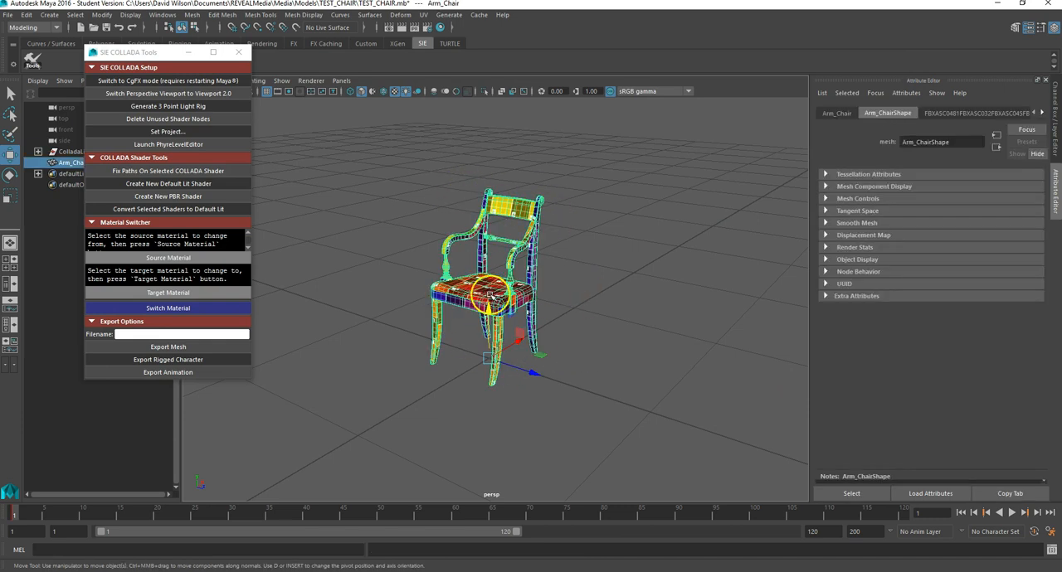
scroll(557, 223, up, 3)
scroll(556, 223, down, 1)
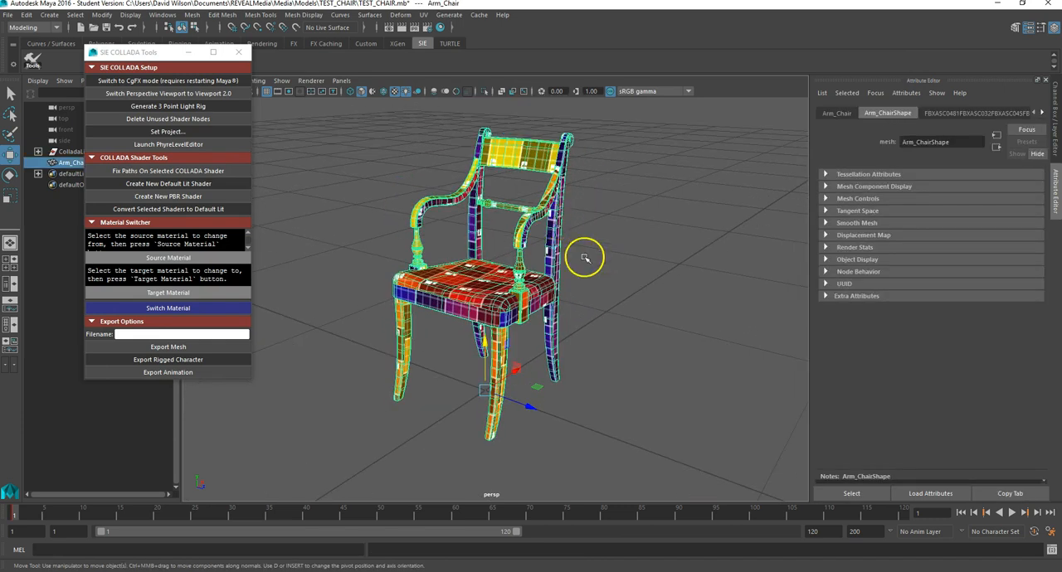
click(604, 279)
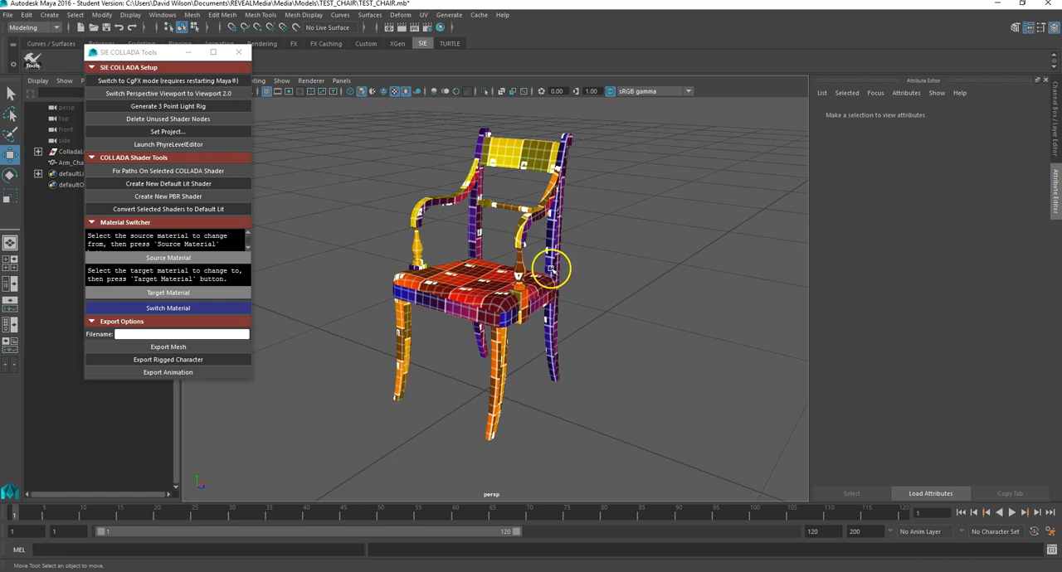
click(498, 204)
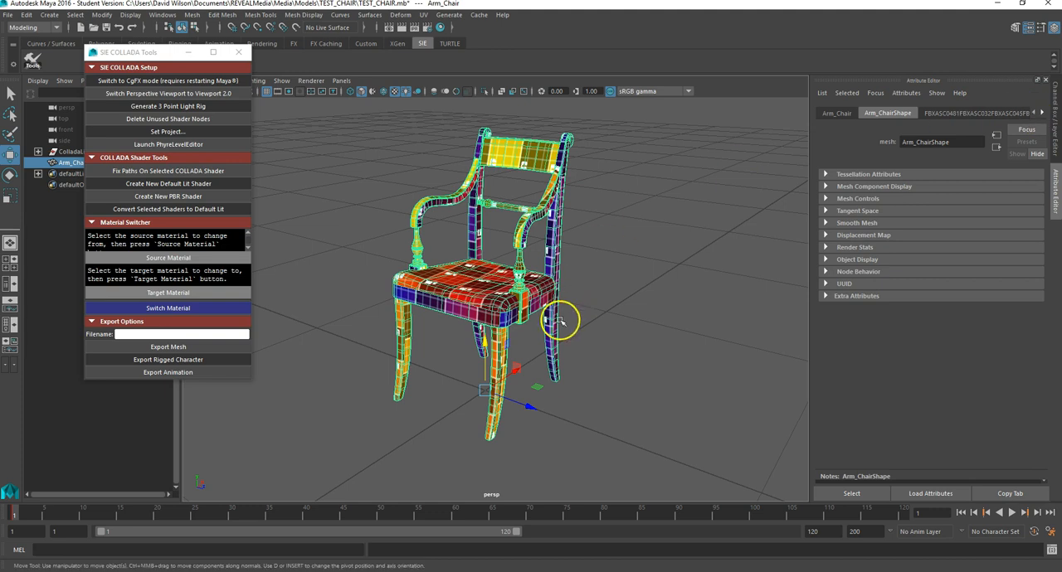
click(601, 292)
click(486, 297)
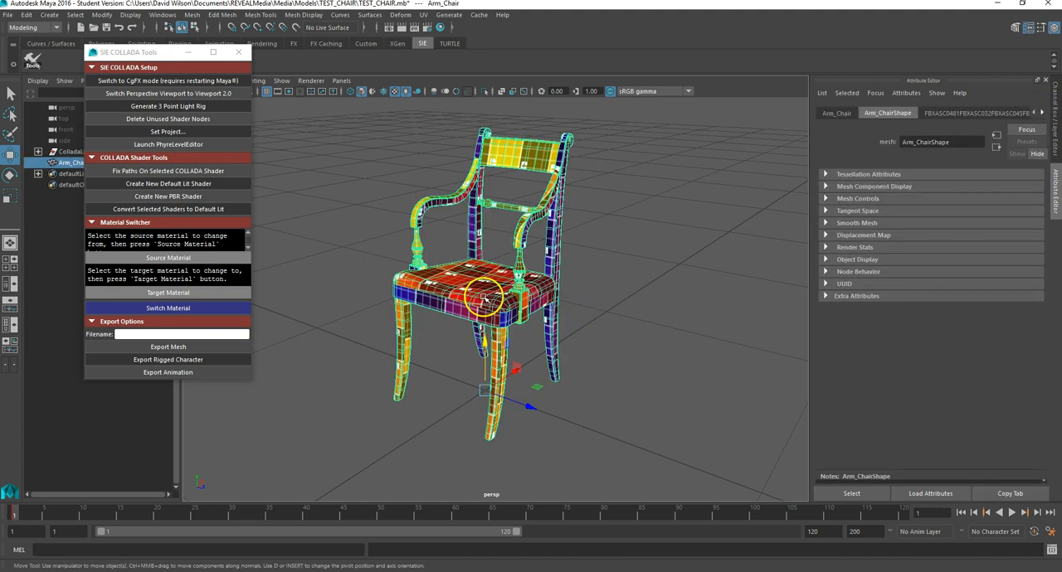
click(624, 306)
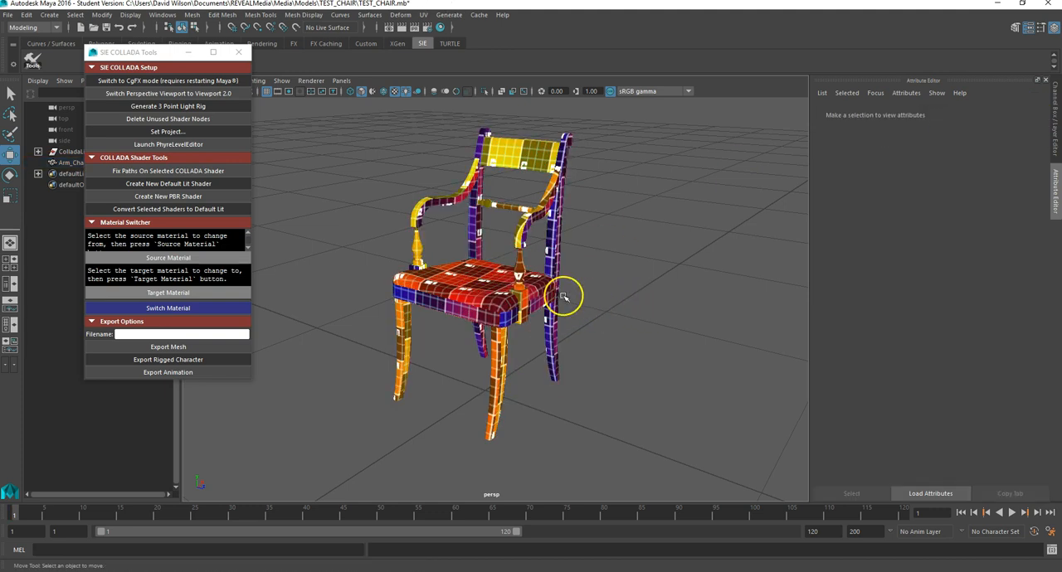
click(460, 308)
click(614, 329)
click(514, 313)
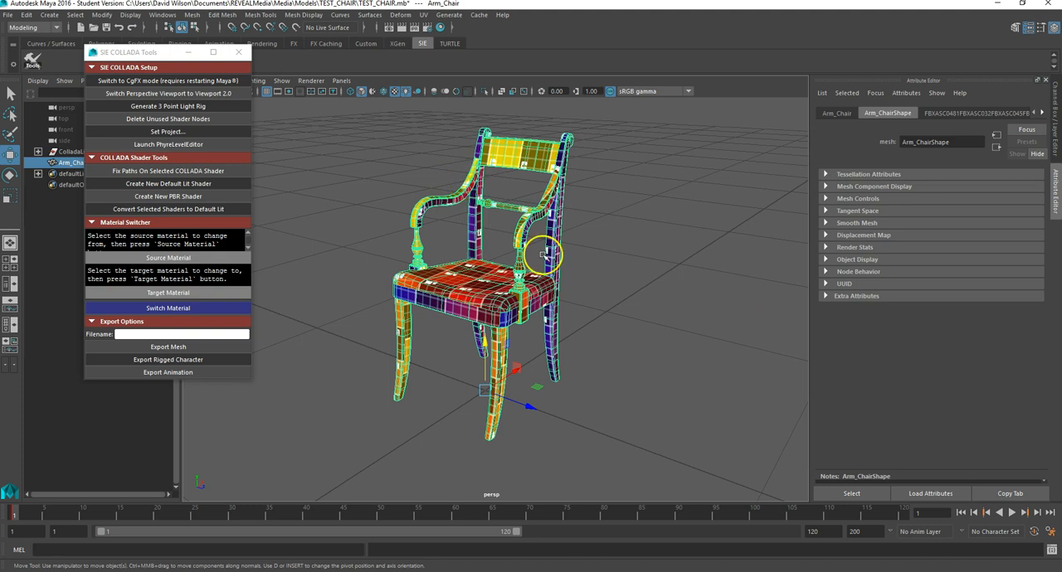
right_drag(506, 282, 609, 551)
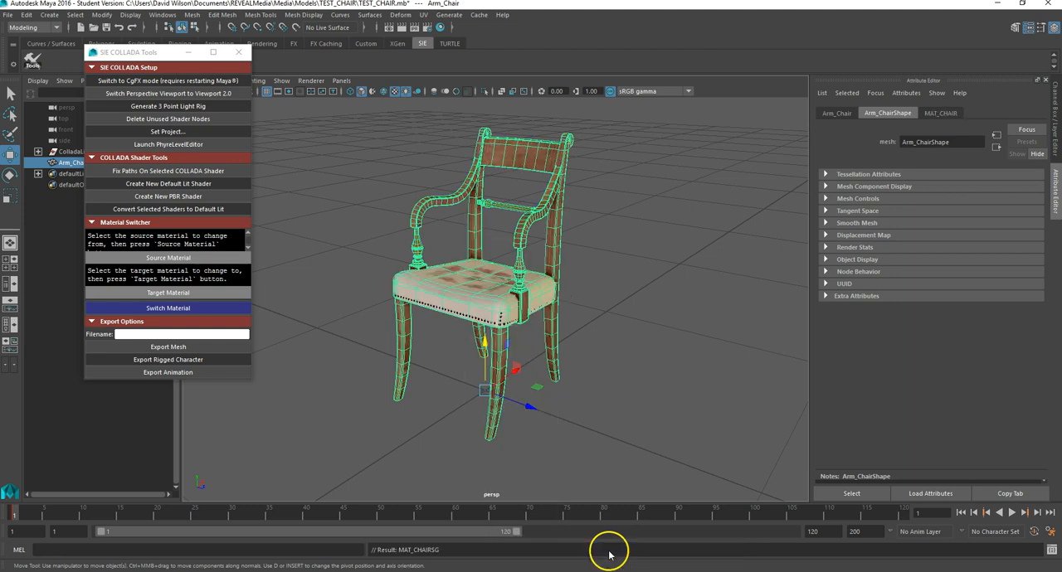
- Export the selected chair as TEST_CHAIR.dae in the Models TEST_CHAIR folder, replacing the existing file
drag(139, 51, 246, 76)
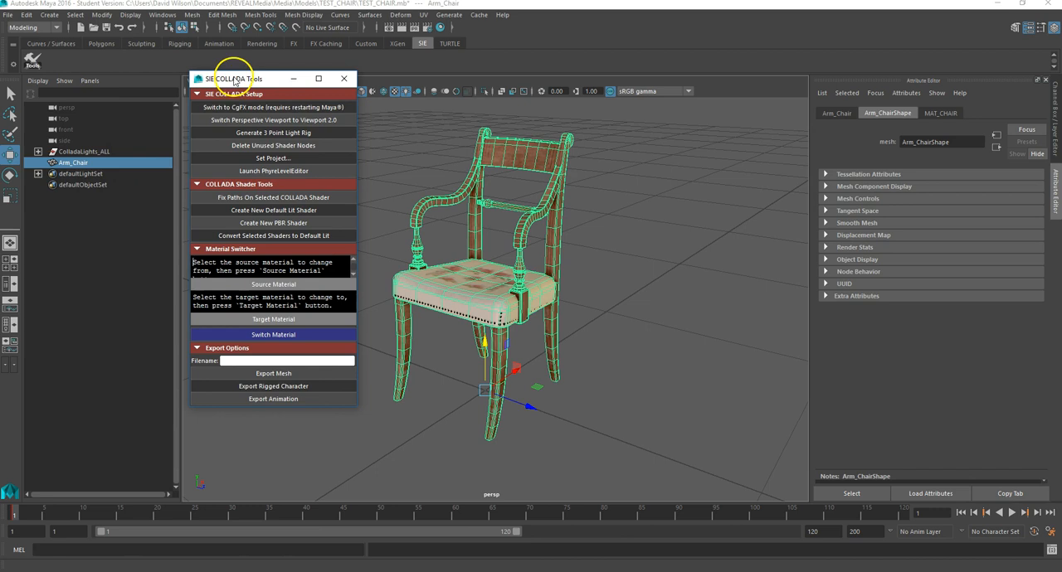
click(8, 15)
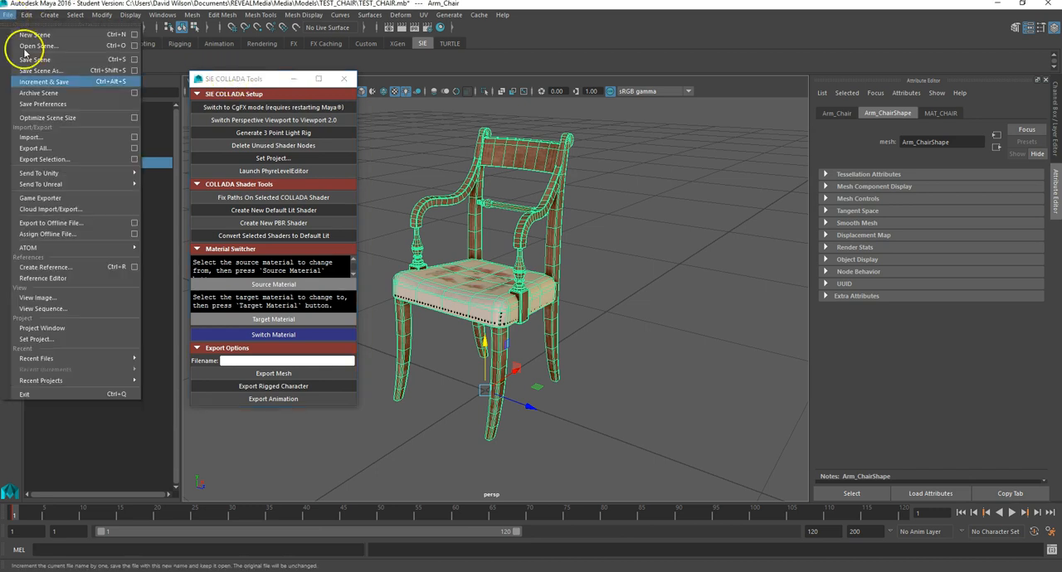
click(67, 160)
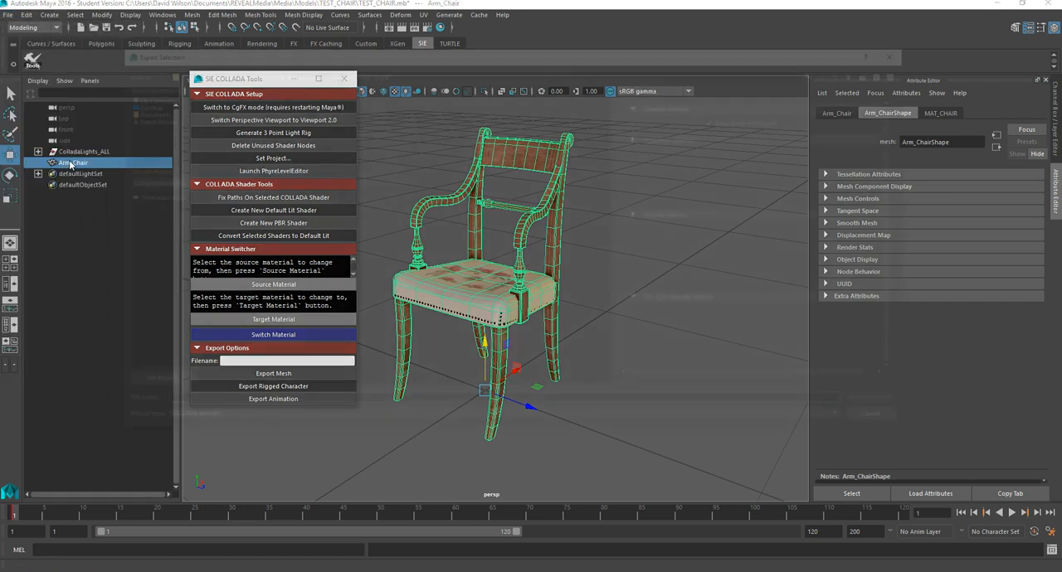
click(220, 96)
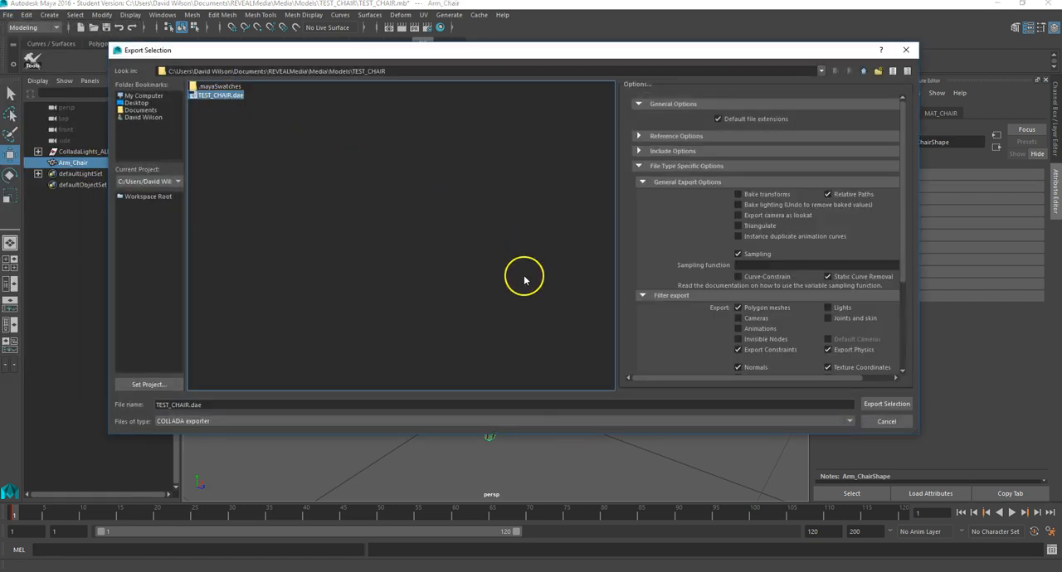
click(883, 406)
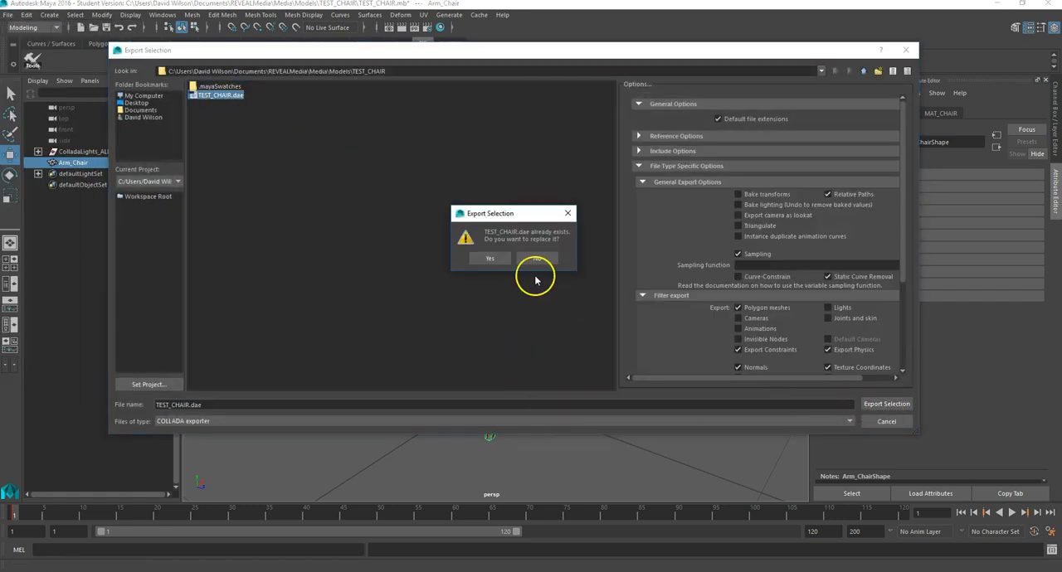
click(487, 256)
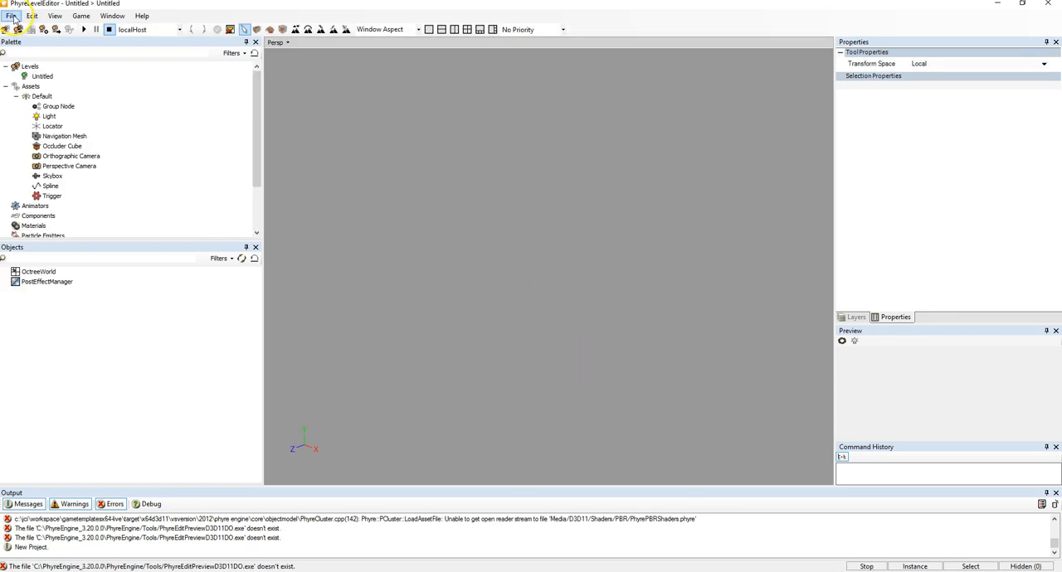
- In PhyreLevelEditor, open the asset import dialog and browse to the Documents folder
right_click(36, 91)
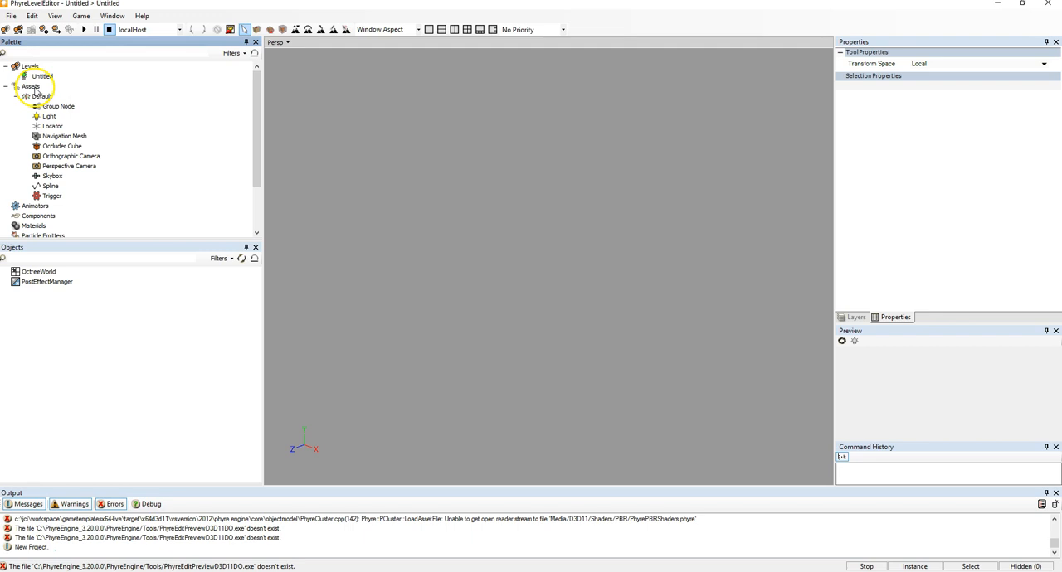
click(65, 94)
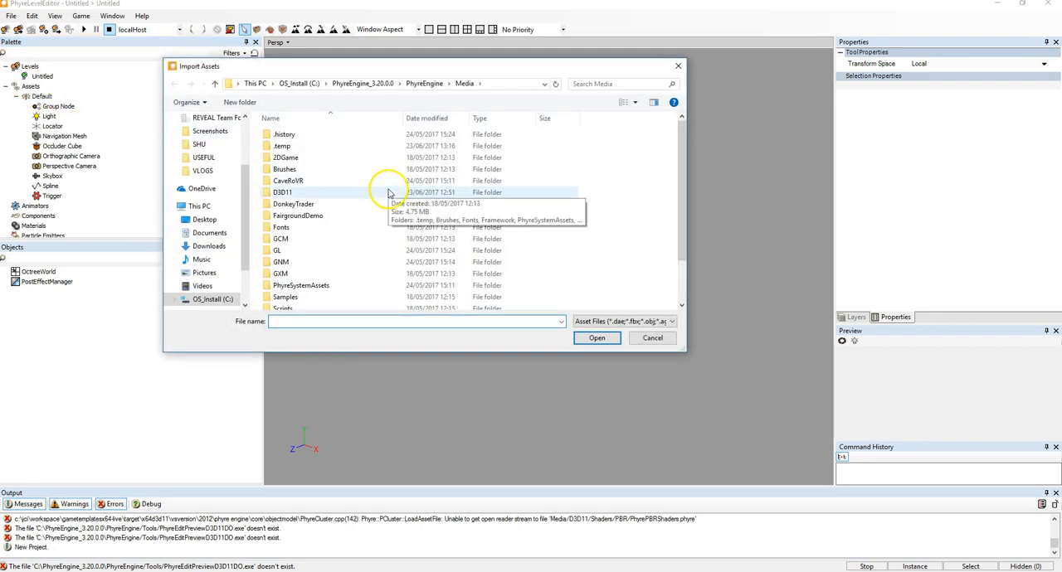
scroll(398, 247, down, 2)
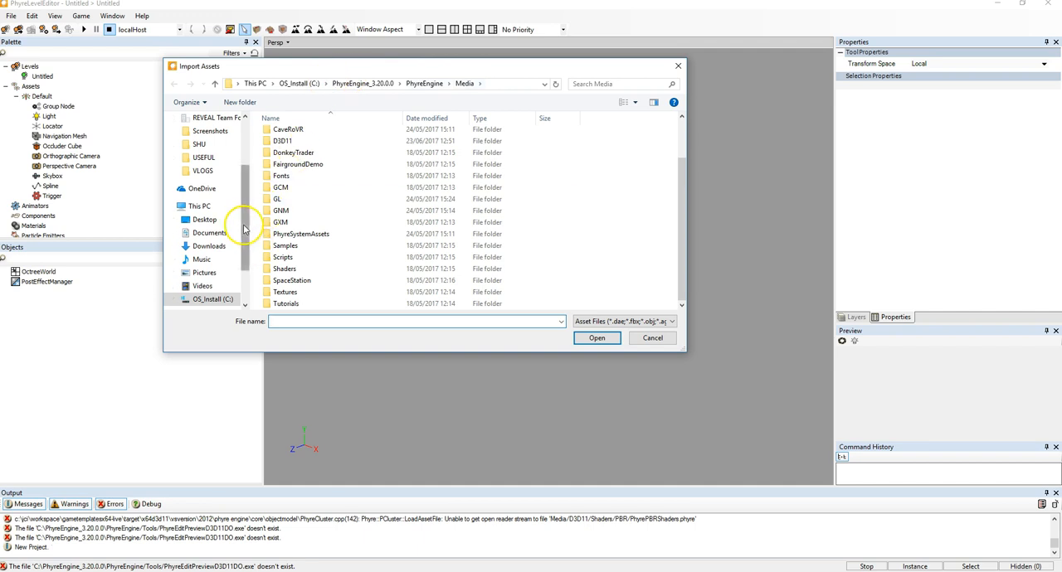
scroll(242, 253, down, 1)
scroll(241, 253, up, 1)
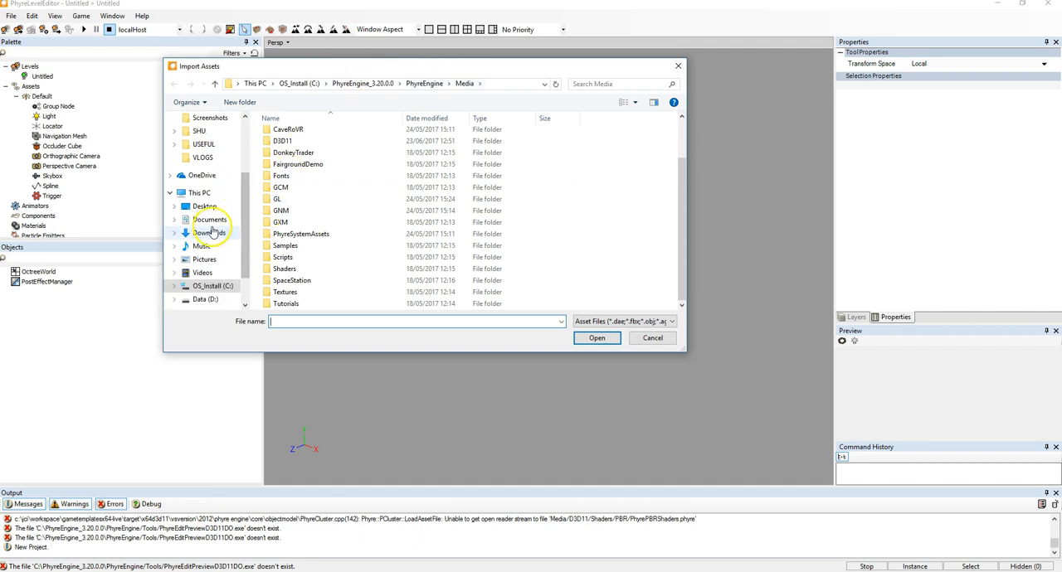
click(217, 222)
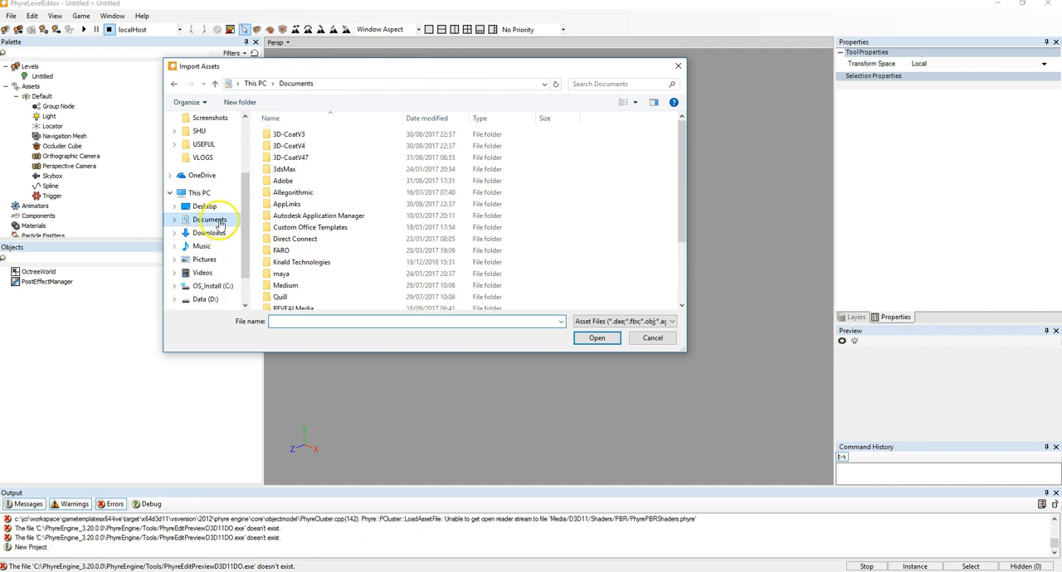
- Import TEST_CHAIR.dae from REVEALMedia\Media\Models\TEST_CHAIR as an asset
double_click(299, 308)
double_click(288, 157)
double_click(287, 228)
scroll(514, 216, down, 2)
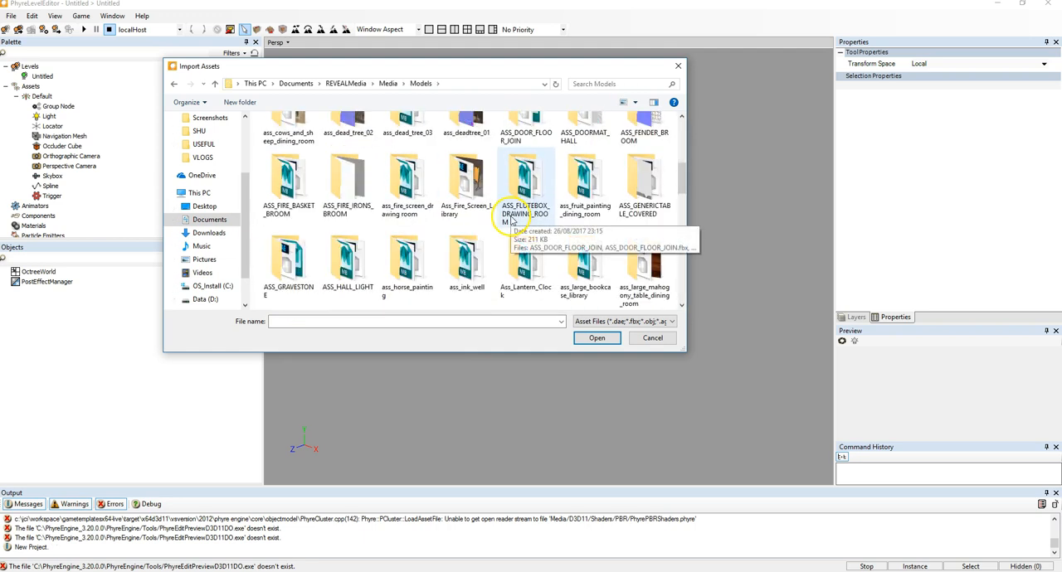
scroll(464, 223, down, 5)
scroll(426, 230, down, 5)
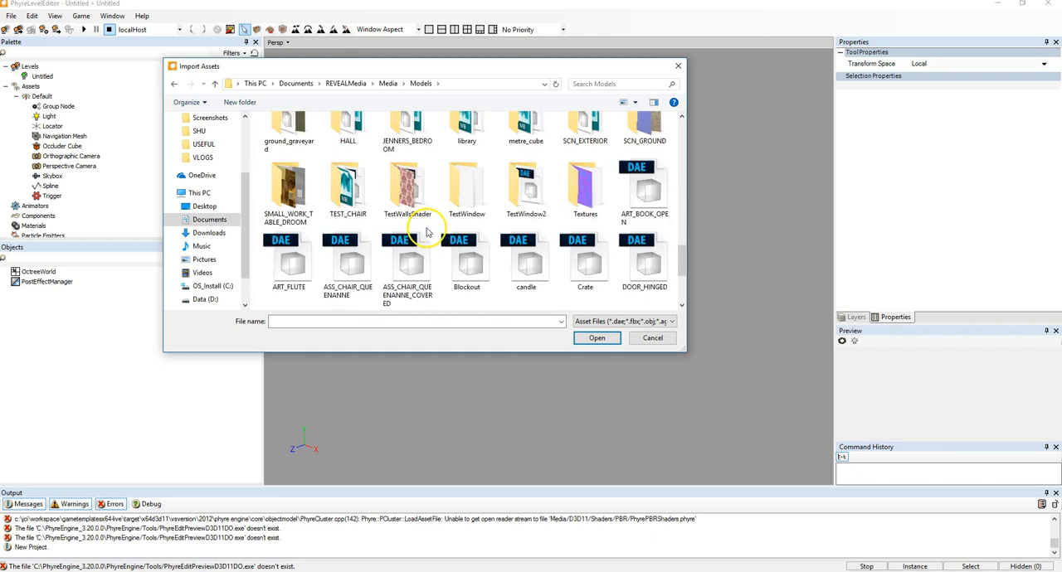
double_click(348, 184)
click(591, 143)
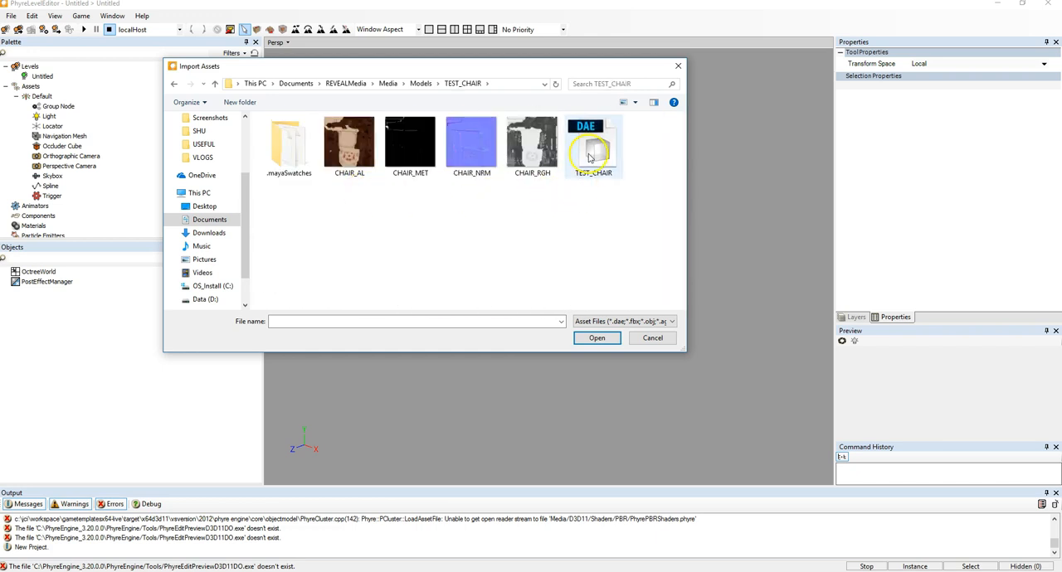
click(594, 338)
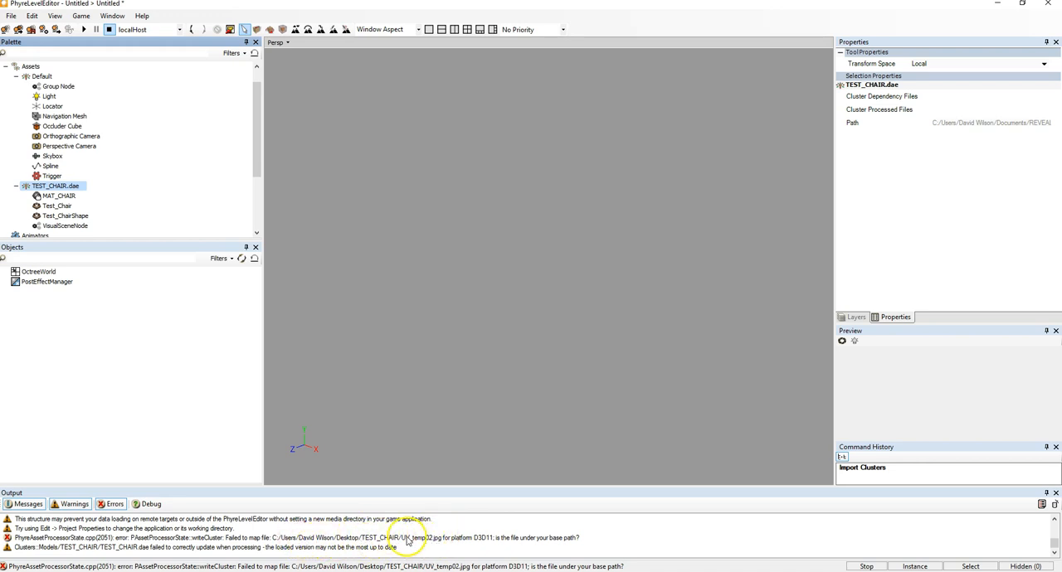
- Switch to File Explorer to inspect the desktop TEST_CHAIR folder's textures, then close it
key(alt+Tab)
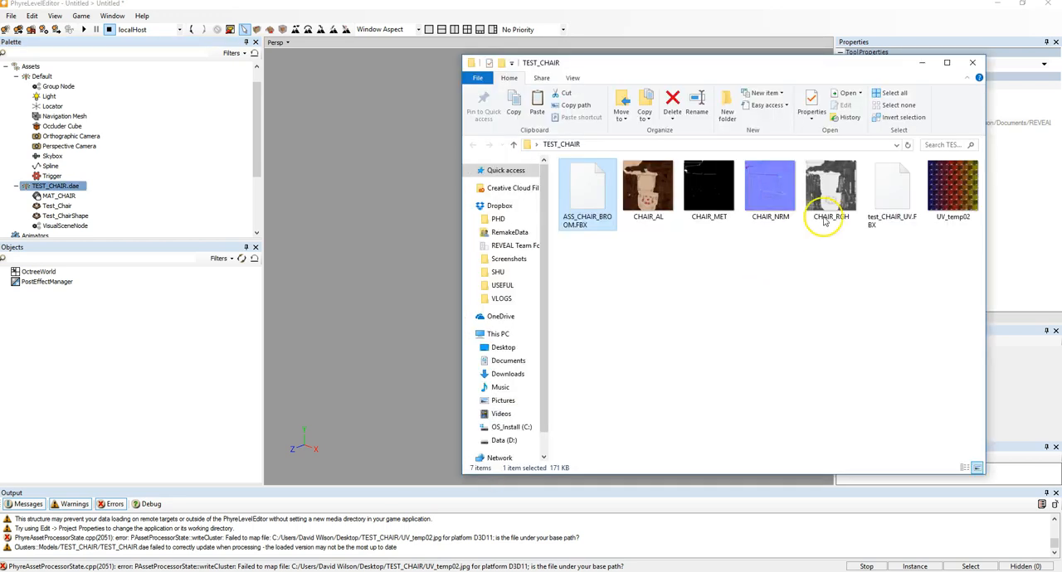
click(958, 194)
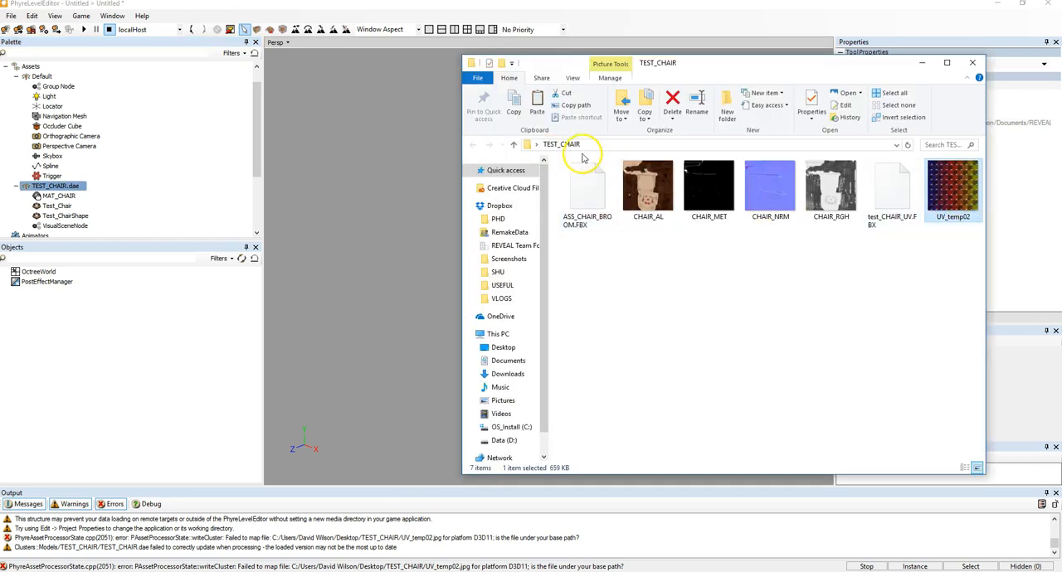
click(976, 66)
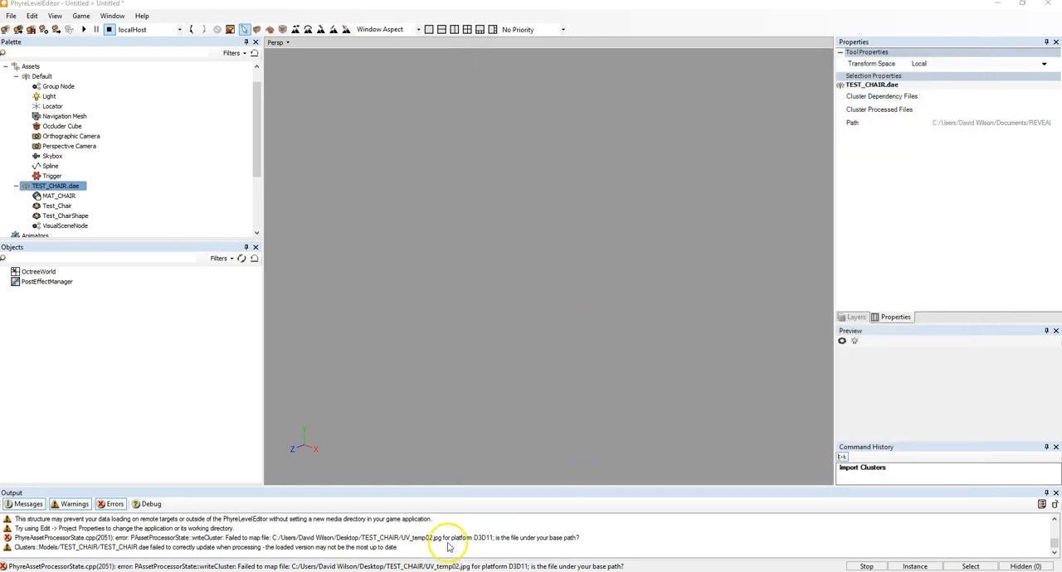
- Instantiate the TEST_CHAIR.dae asset into the level
right_click(54, 186)
click(91, 195)
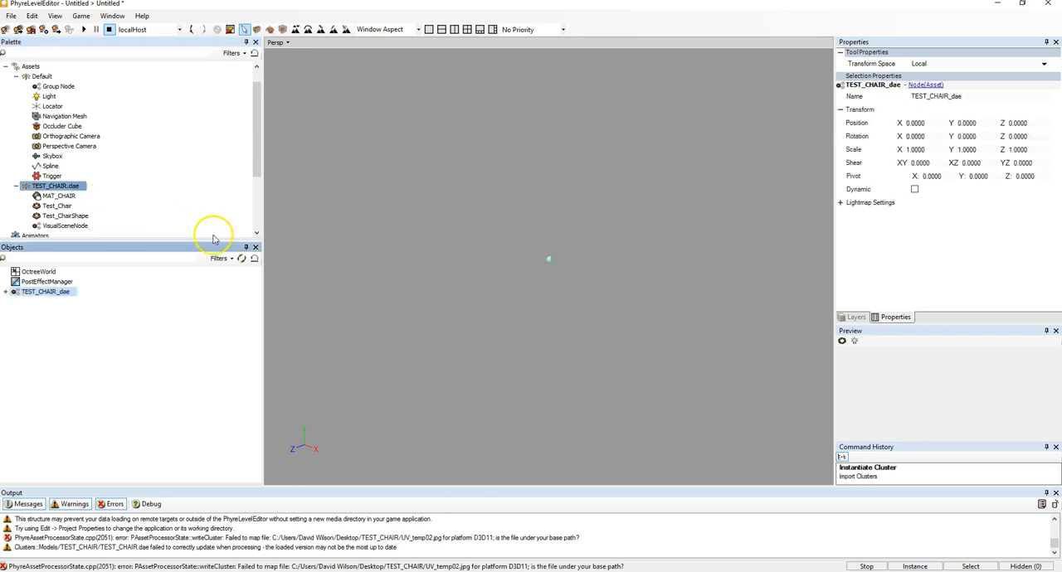
click(567, 270)
scroll(554, 262, up, 10)
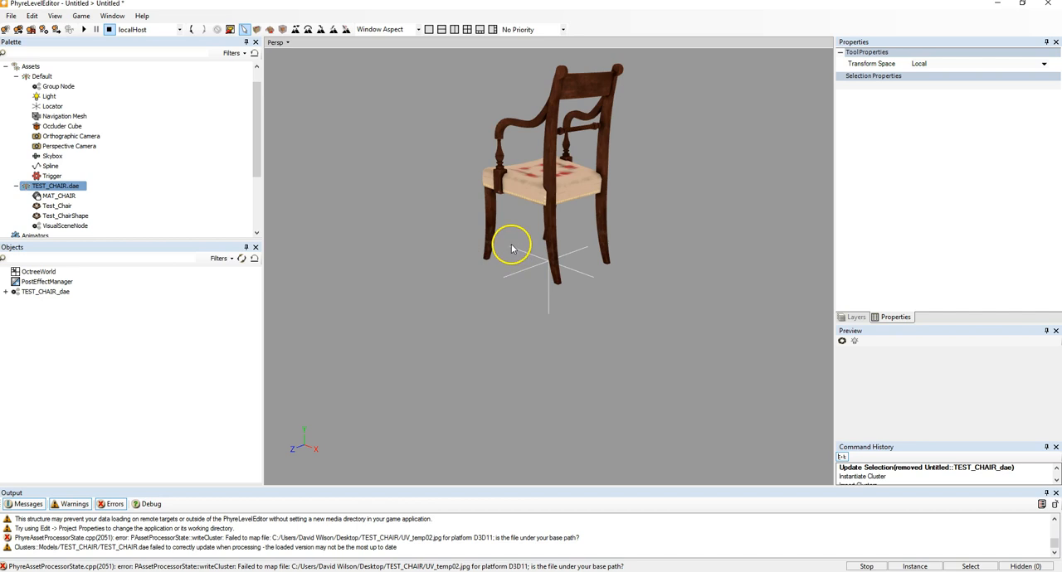
middle_drag(472, 240, 498, 142)
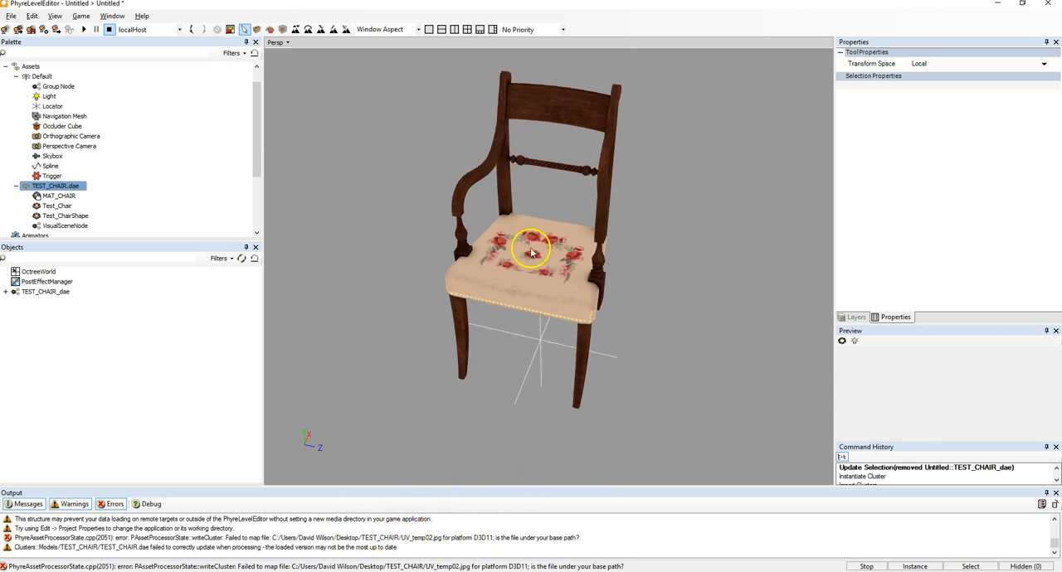
- Add a Light to the level near the chair and set its intensity to 0.3
click(46, 96)
drag(47, 97, 381, 330)
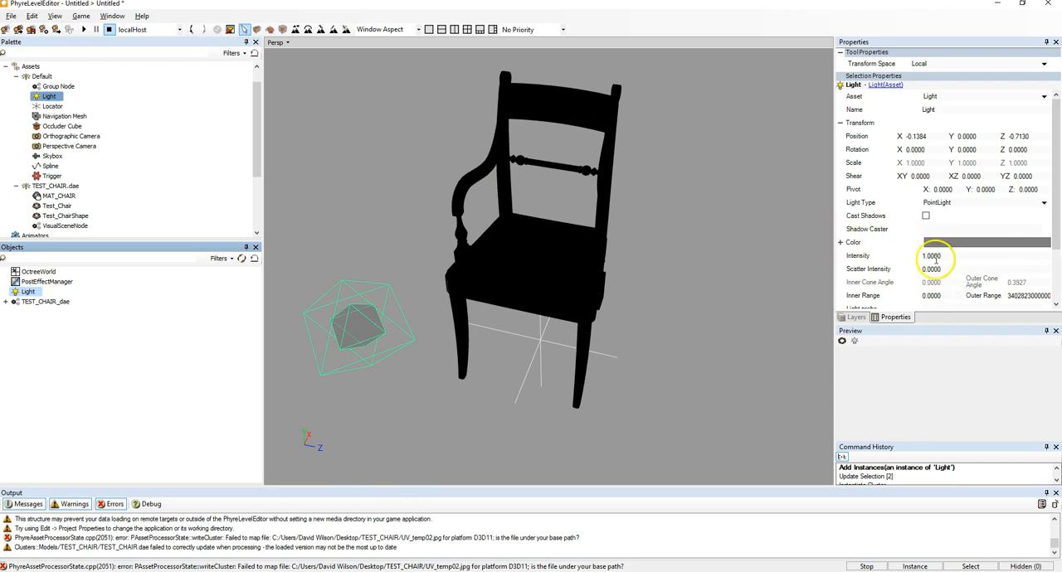
mouse_move(920, 258)
mouse_down()
mouse_move(1008, 254)
mouse_move(902, 255)
mouse_up()
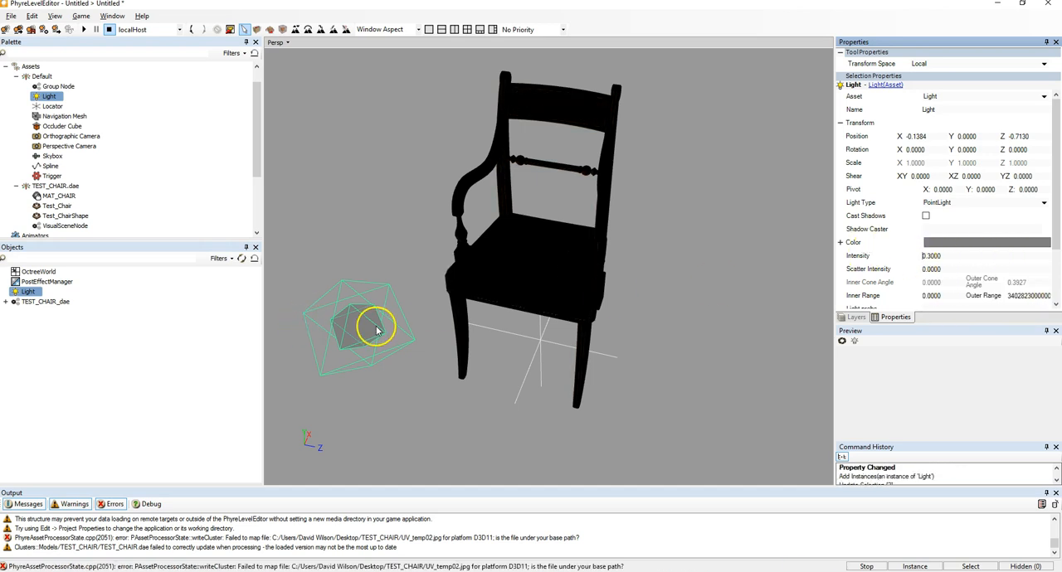
- Move the light beside the chair's seat and raise its intensity to 11.1
key(w)
drag(348, 301, 572, 215)
drag(559, 182, 611, 329)
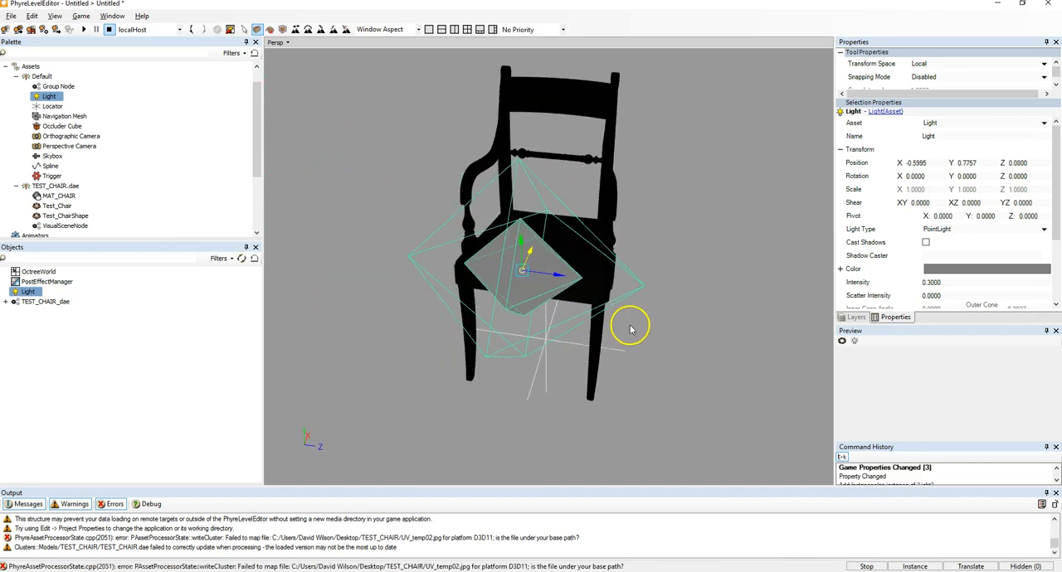
drag(928, 295, 979, 287)
- Delete the light from the level
alt+drag(624, 265, 539, 242)
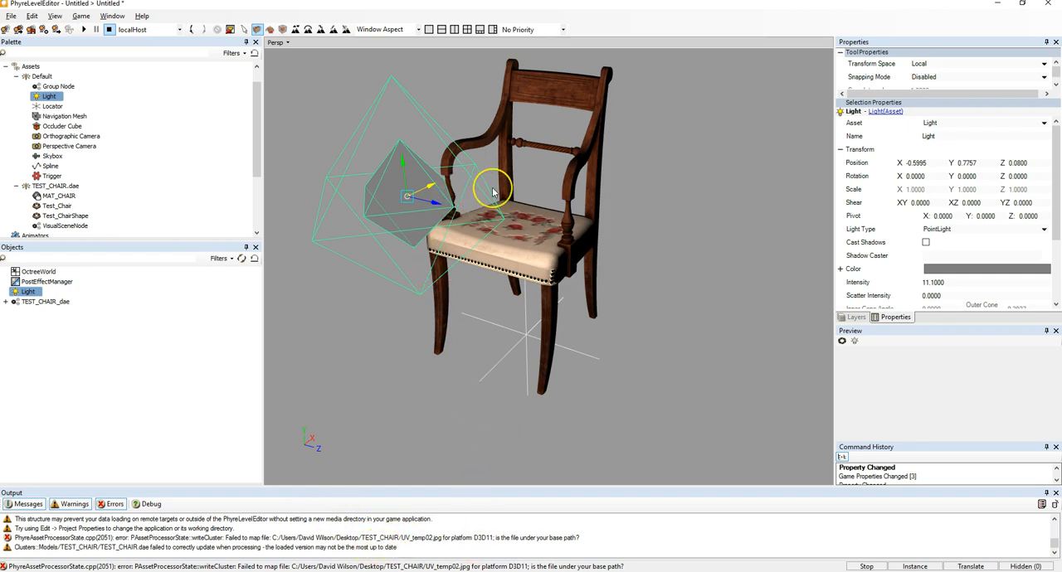
key(Delete)
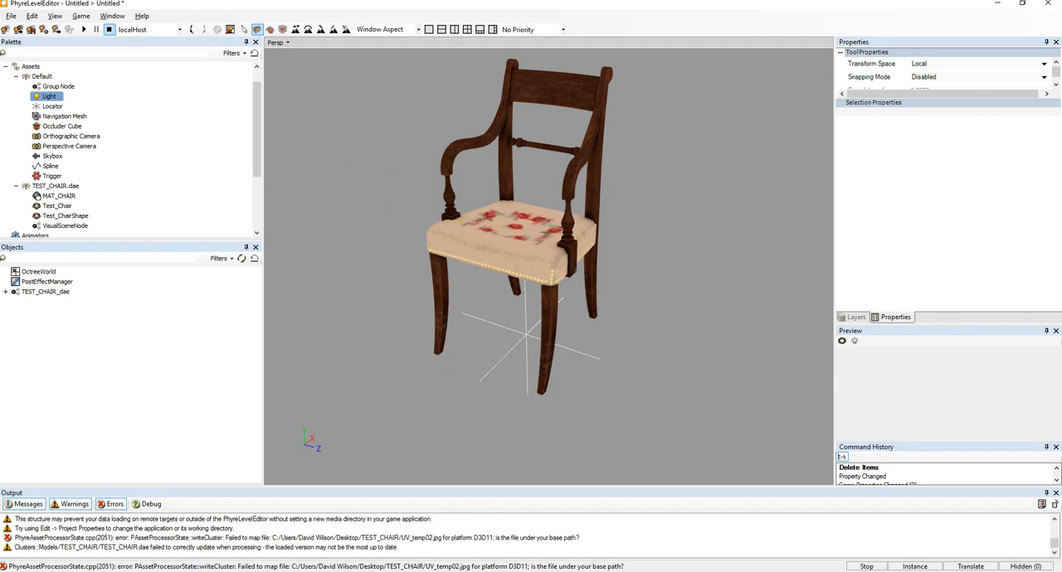
- Switch to Maya, select the chair and open the Hypershade window
click(514, 549)
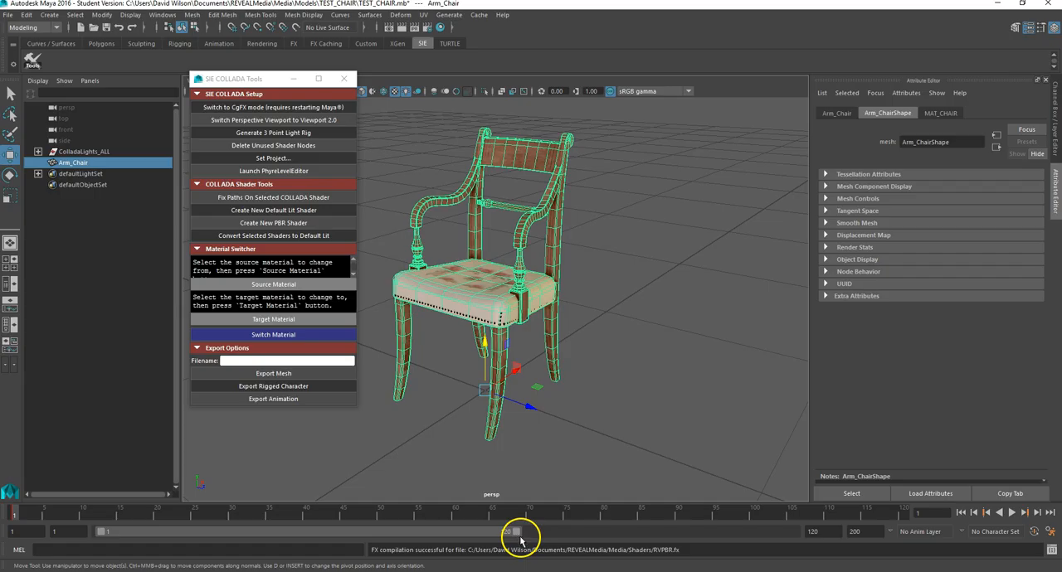
click(612, 319)
click(487, 270)
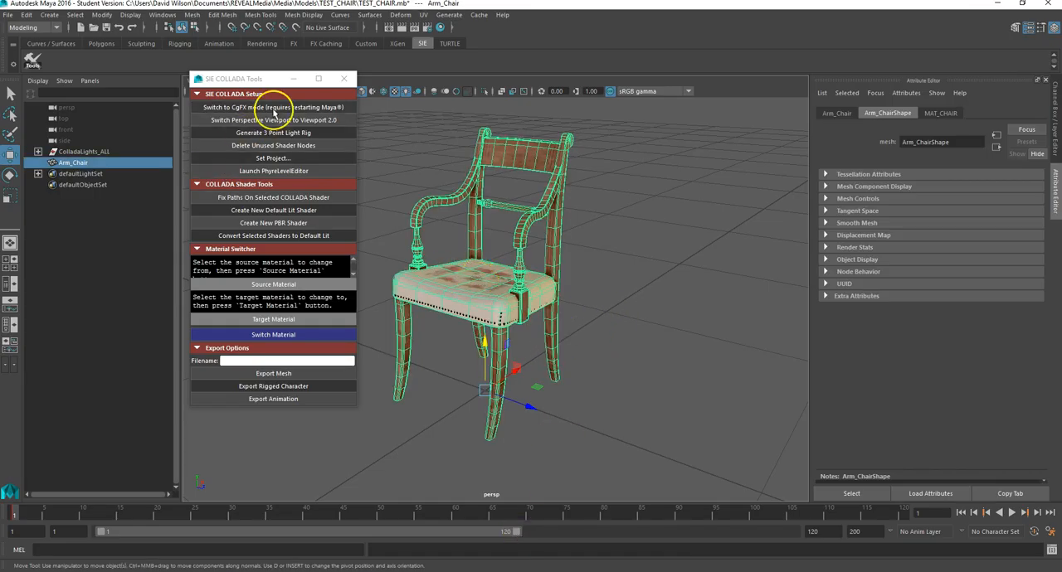
click(160, 17)
mouse_move(178, 81)
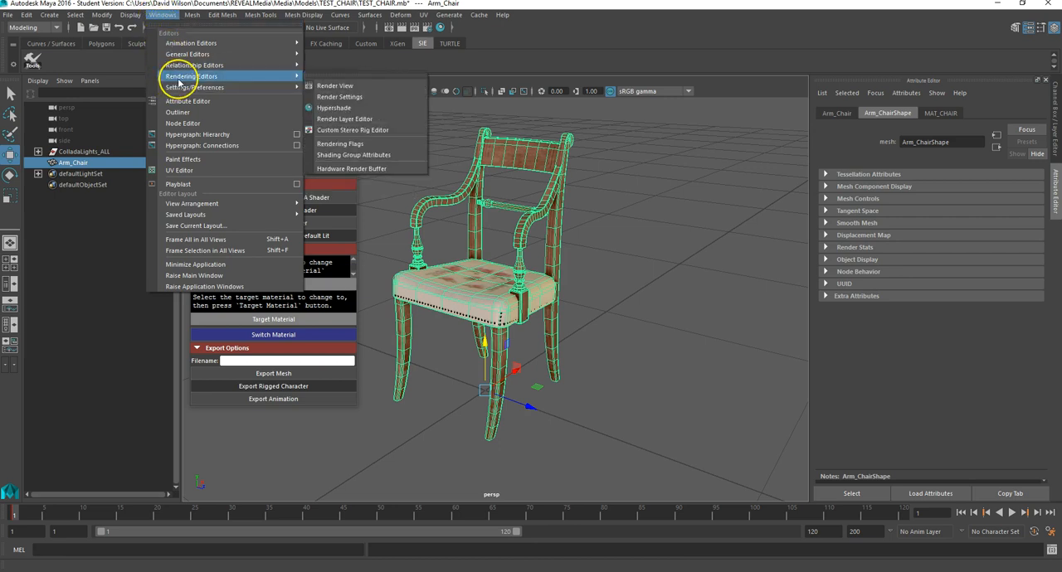
click(333, 107)
drag(409, 27, 776, 43)
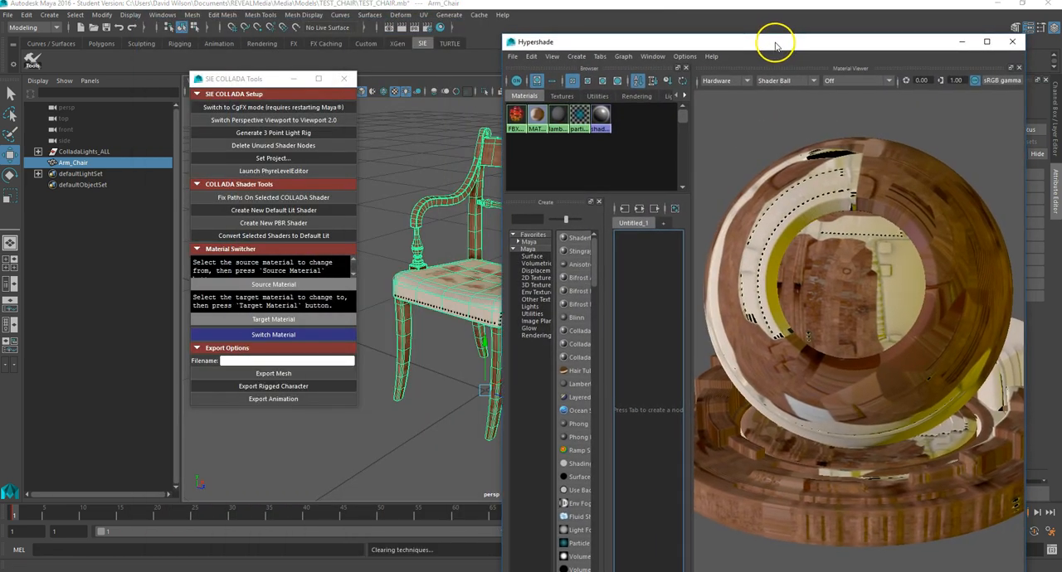
- Try deleting the FBX default phong material in Hypershade, then undo the deletion
click(536, 115)
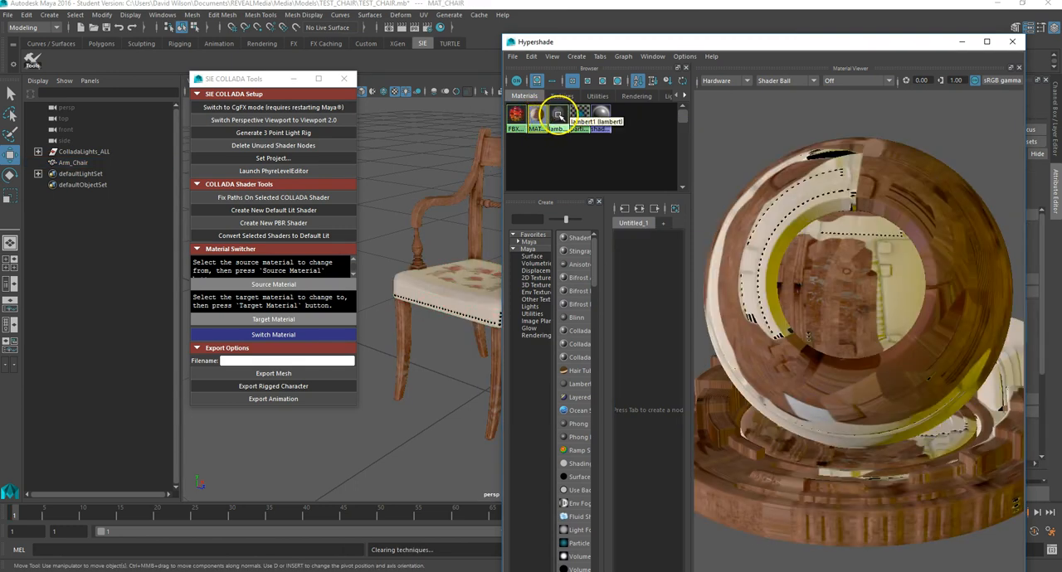
click(558, 115)
click(580, 116)
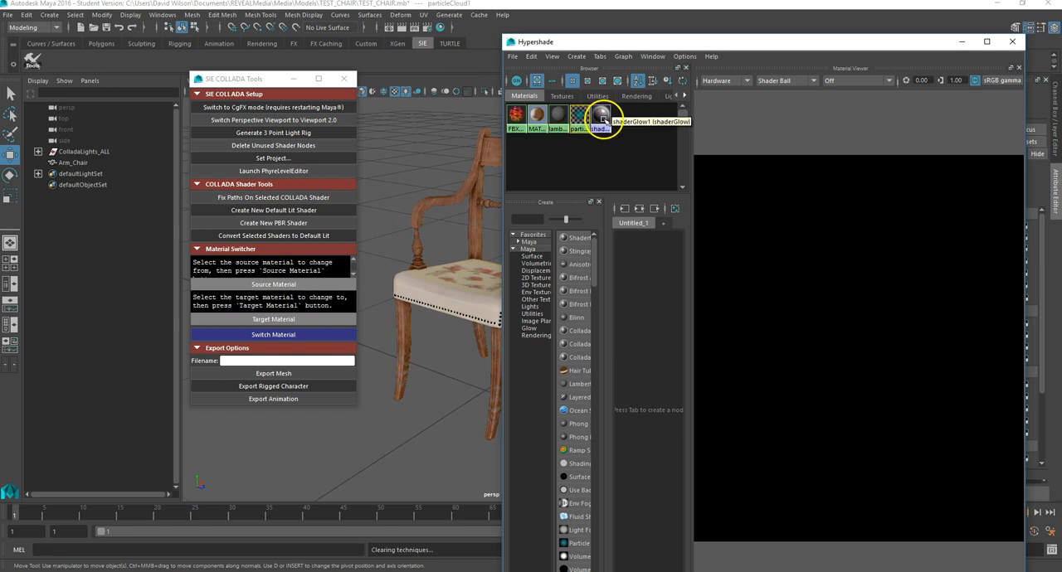
click(602, 116)
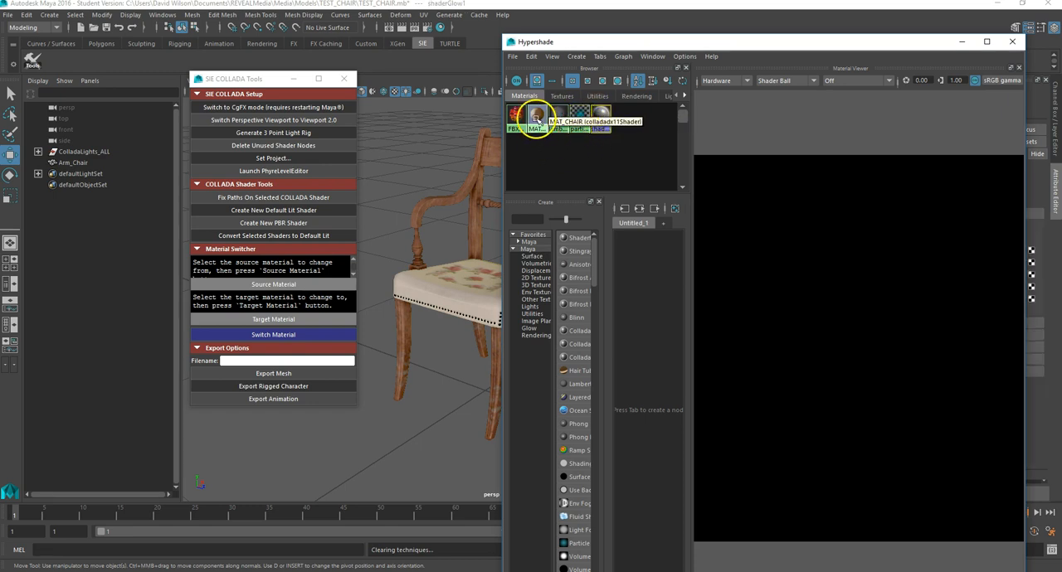
click(537, 116)
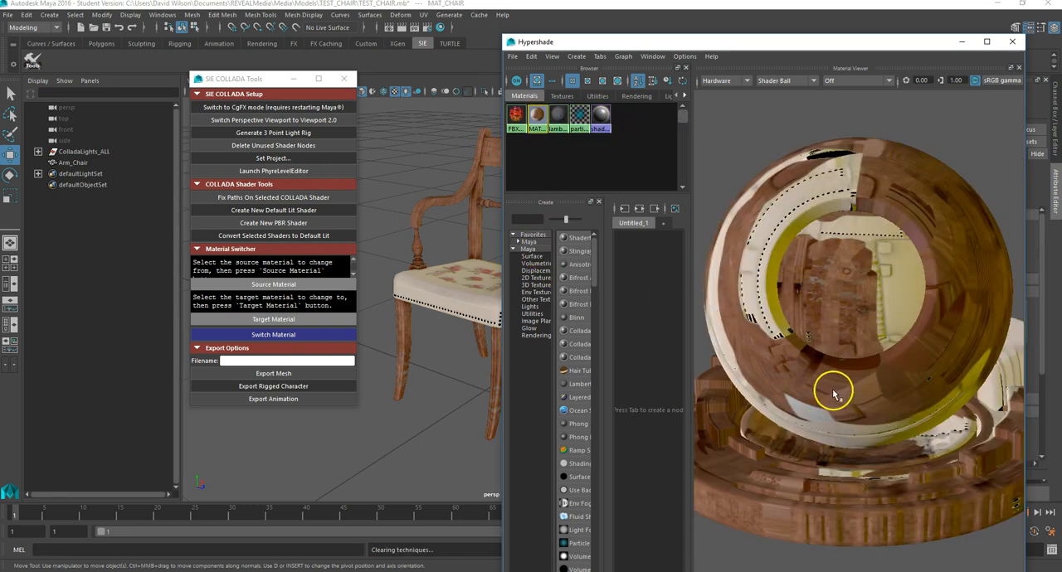
click(516, 118)
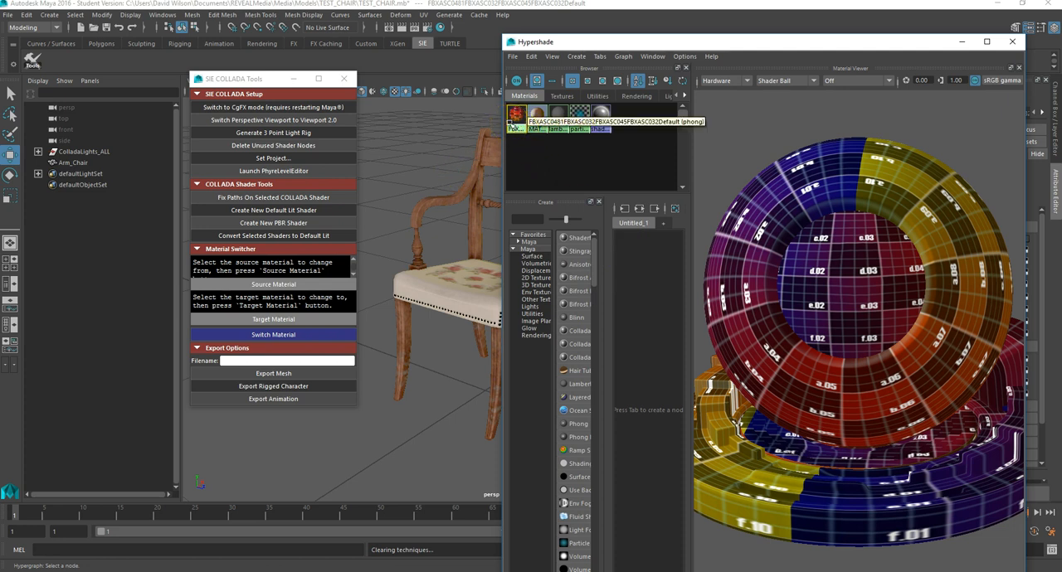
key(Delete)
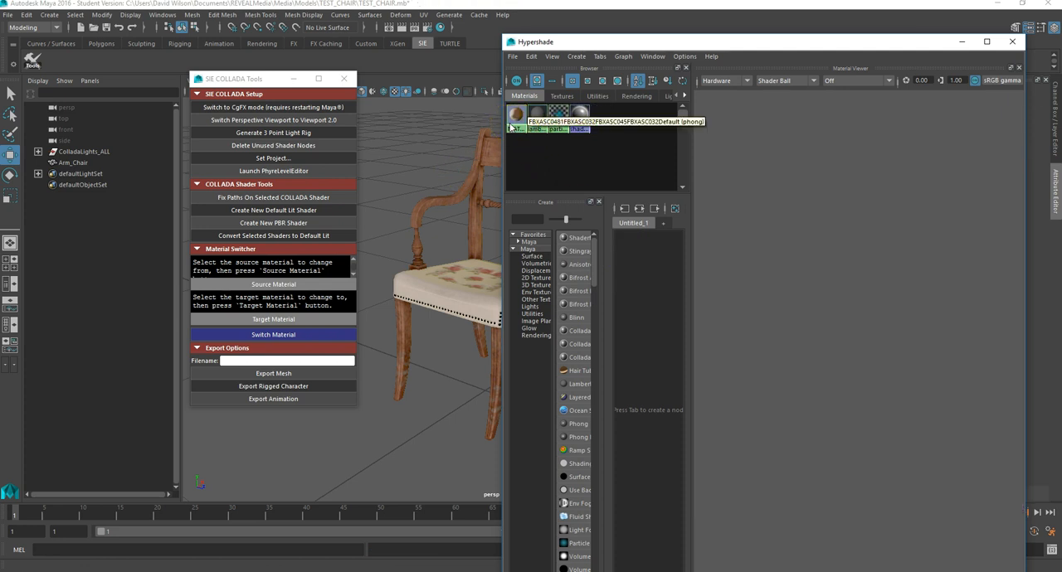
key(ctrl+z)
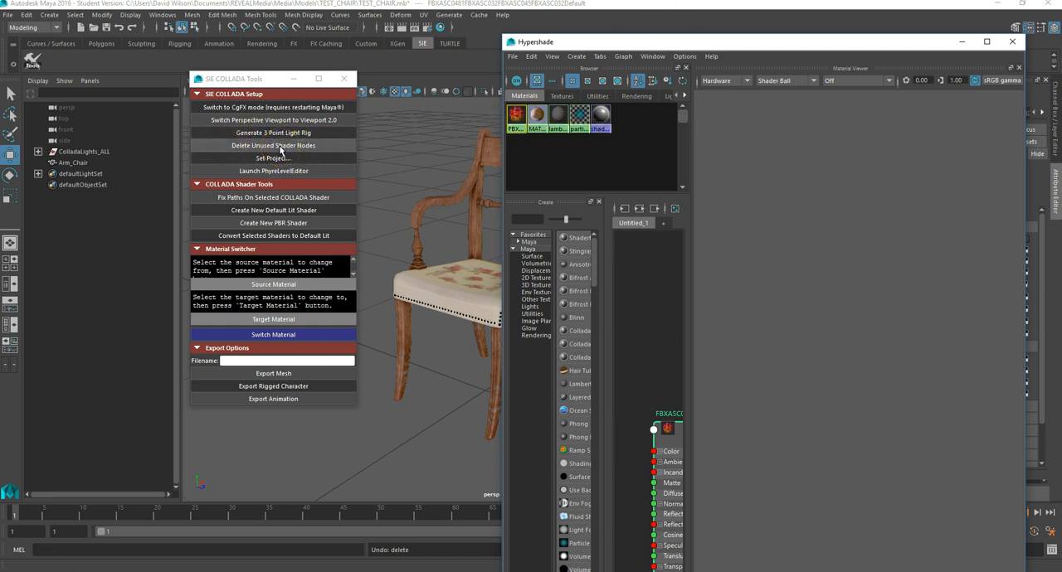
- Delete unused shader nodes with the SIE COLLADA Tools and close Hypershade
click(428, 201)
click(397, 183)
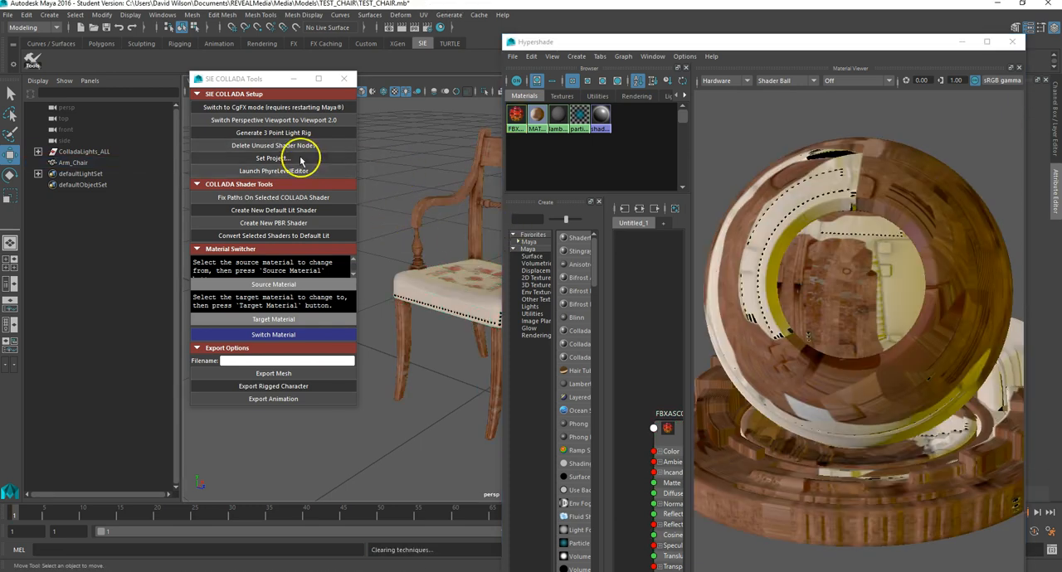
click(268, 146)
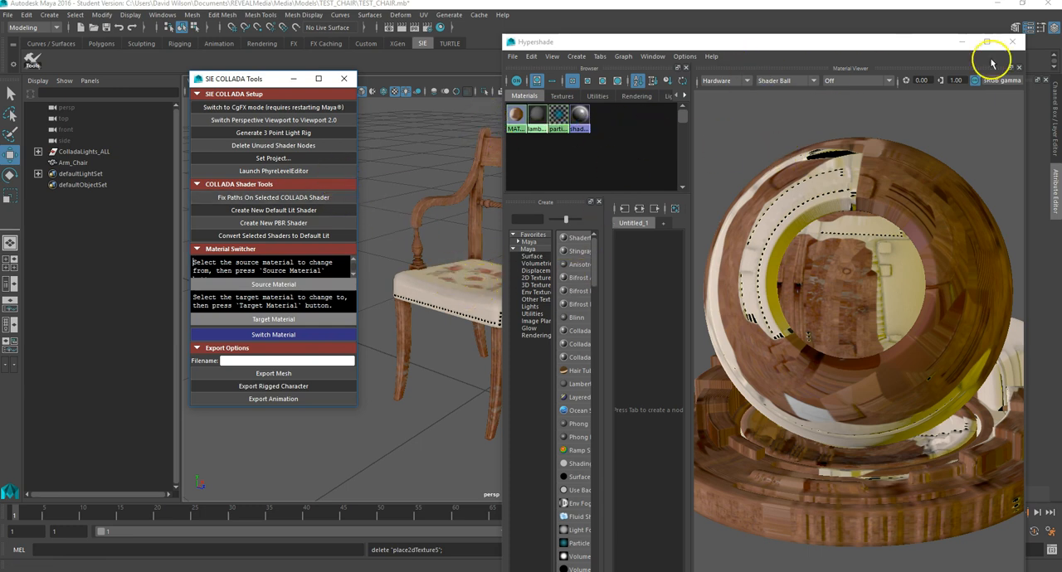
drag(911, 44, 770, 48)
click(878, 47)
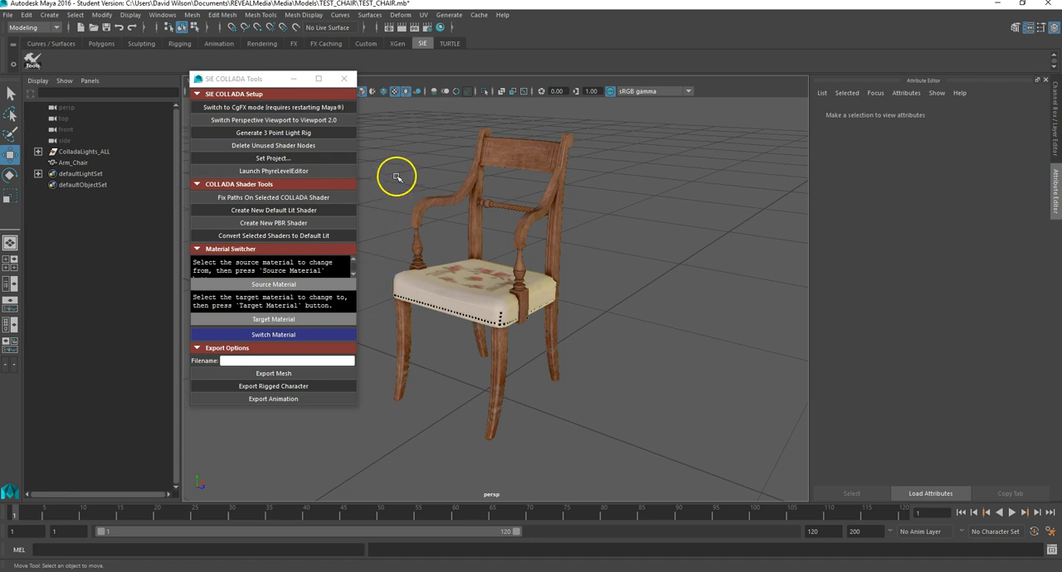
- Select the chair and export the selection over TEST_CHAIR.dae in the TEST_CHAIR models folder as COLLADA
click(556, 185)
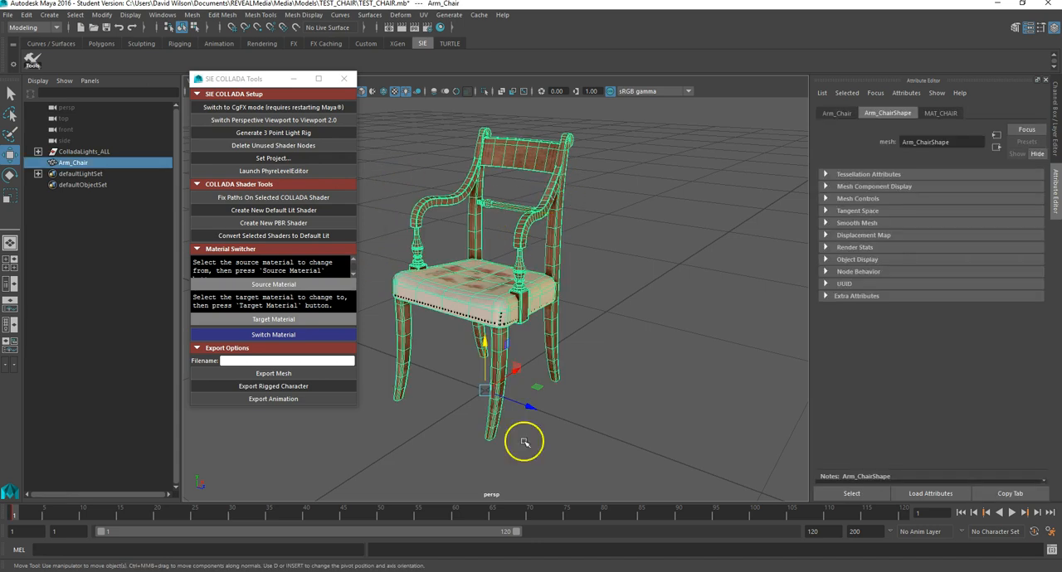
click(606, 358)
click(541, 283)
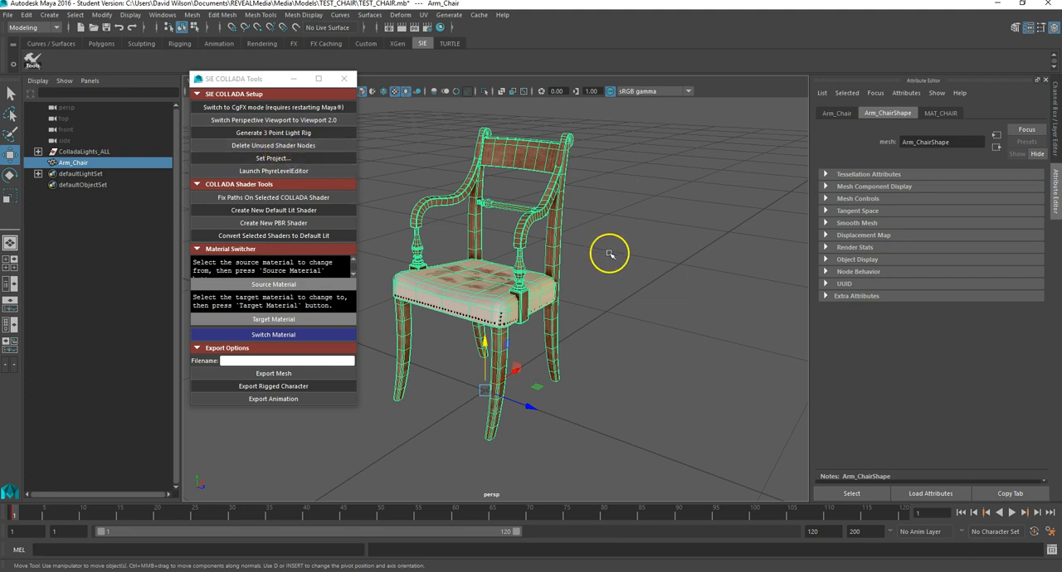
click(576, 323)
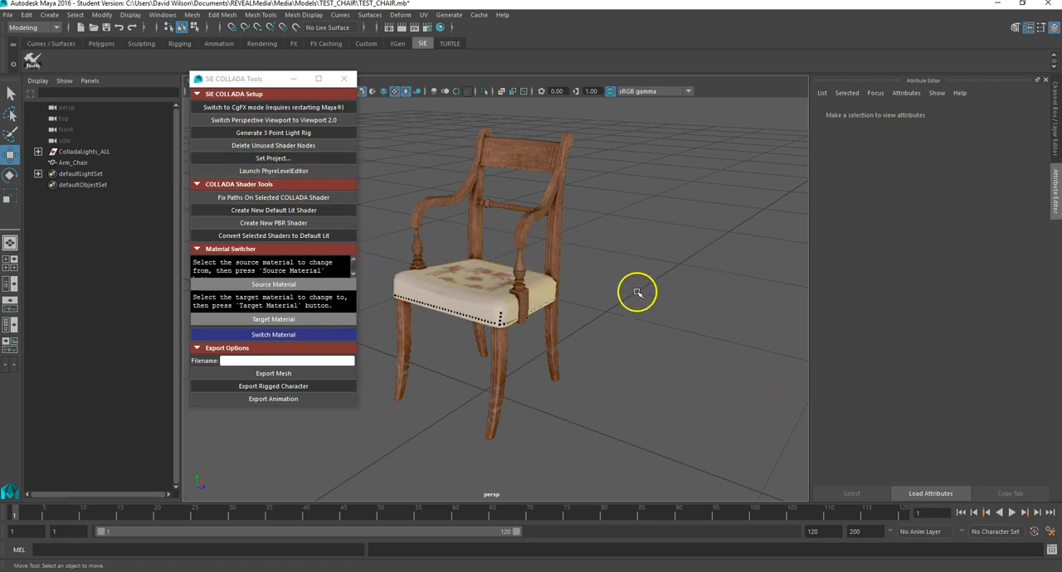
click(482, 296)
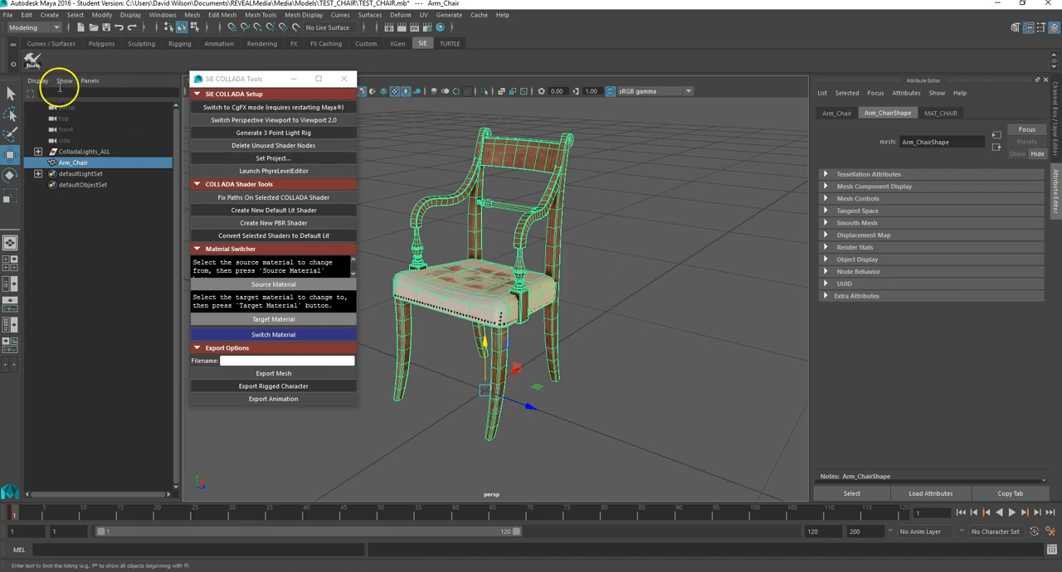
click(9, 15)
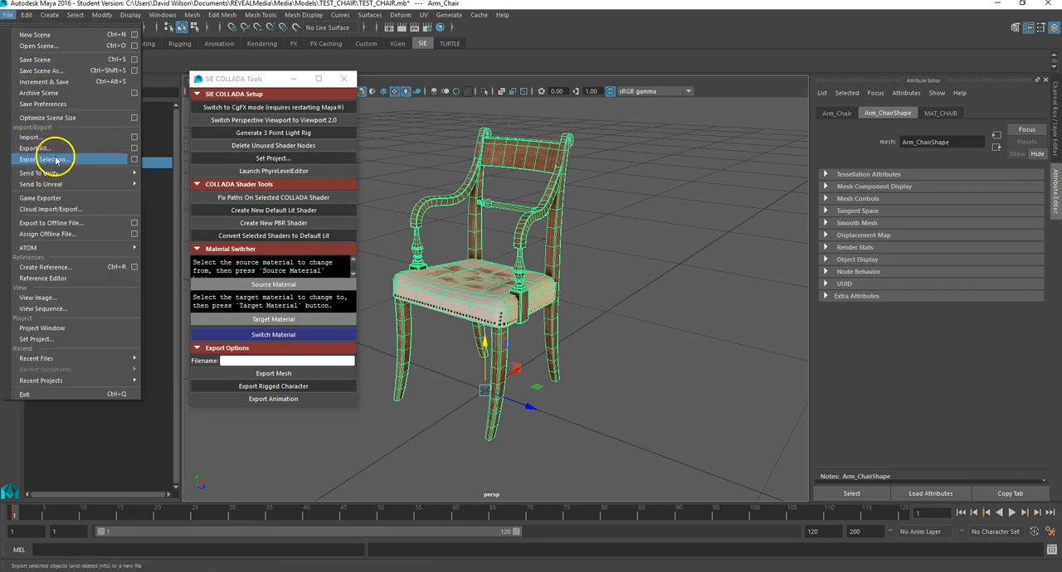
click(63, 159)
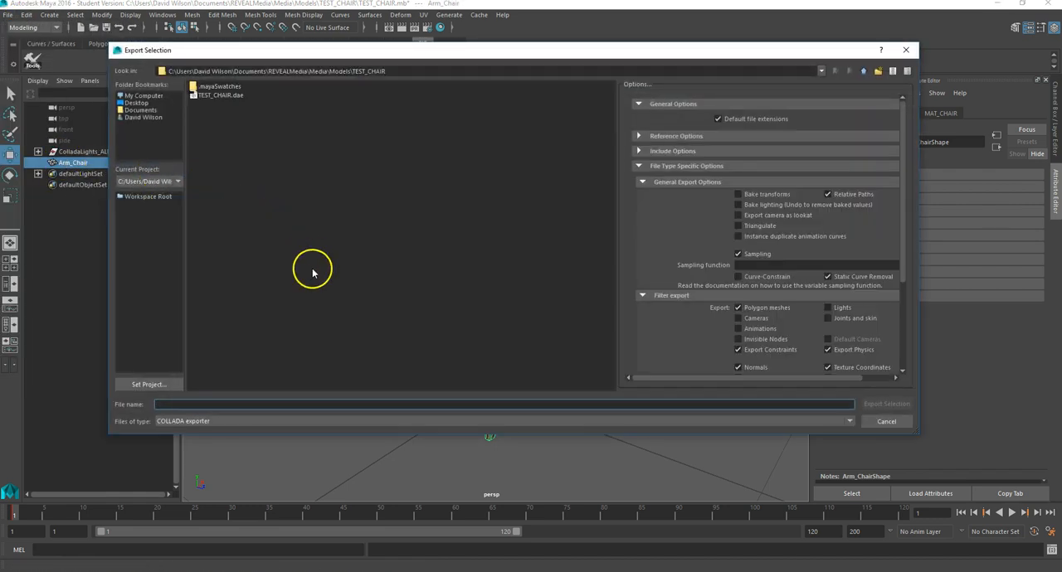
click(218, 96)
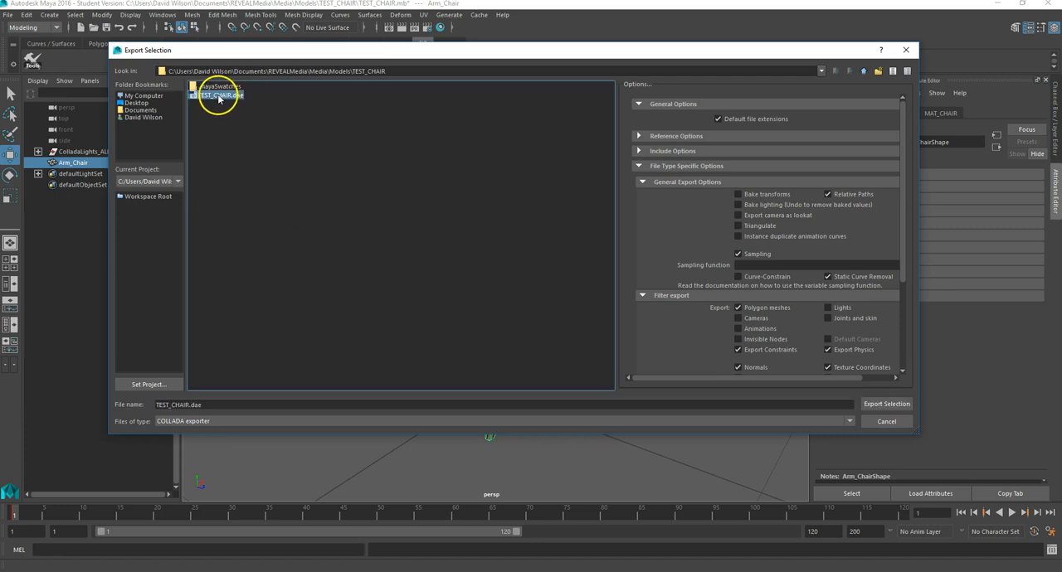
click(885, 404)
click(489, 258)
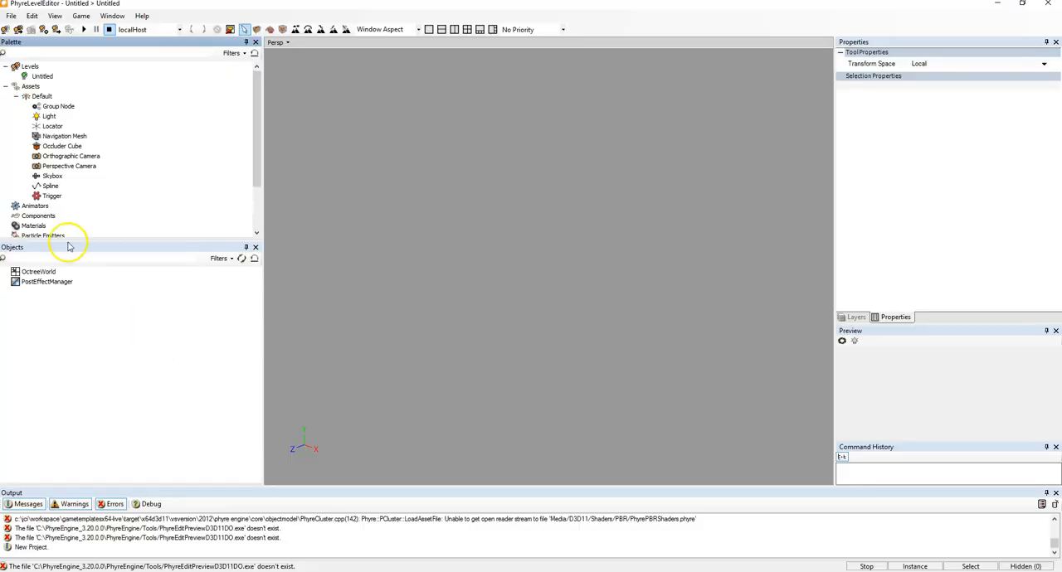
- In PhyreLevelEditor, open the asset import dialog and browse to Documents\REVEALMedia\Media\Models
right_click(34, 87)
click(89, 92)
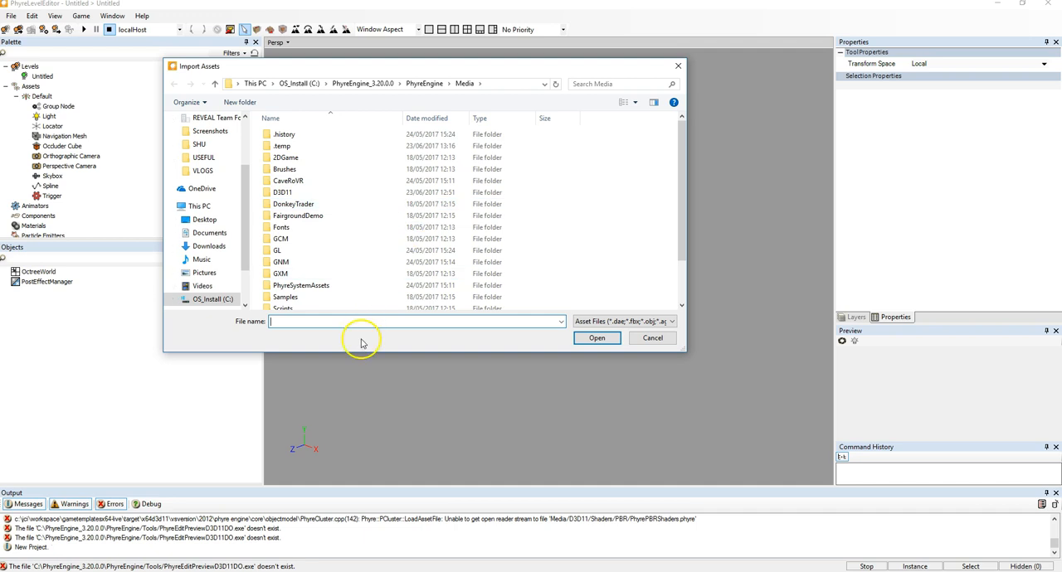
click(234, 232)
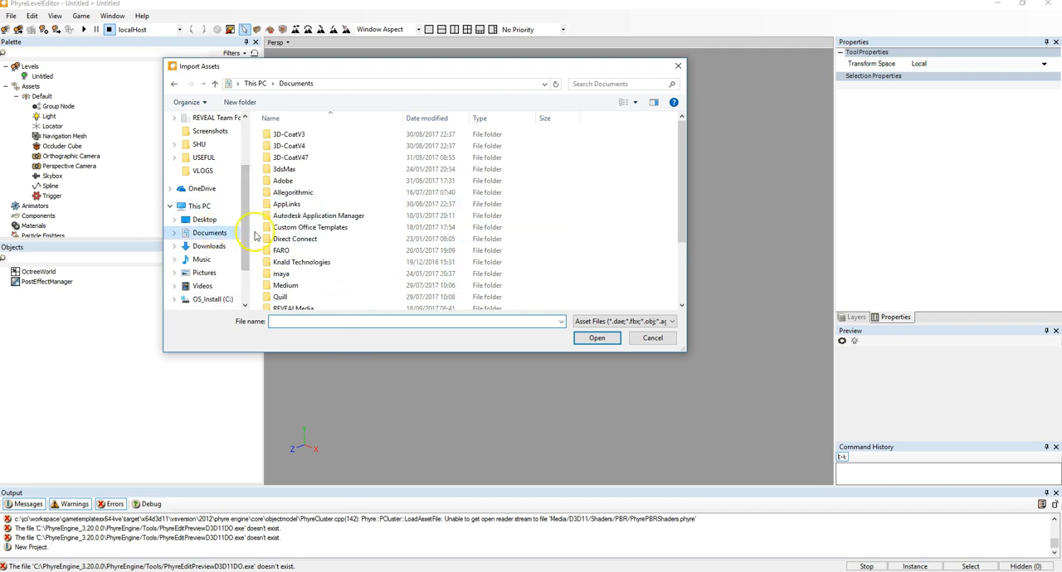
double_click(299, 308)
double_click(286, 158)
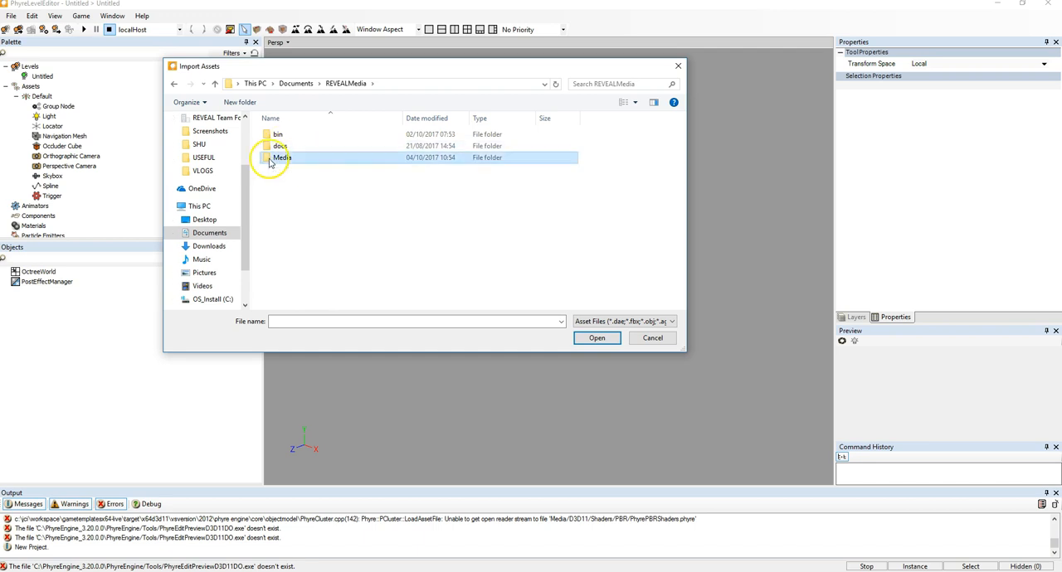
double_click(283, 228)
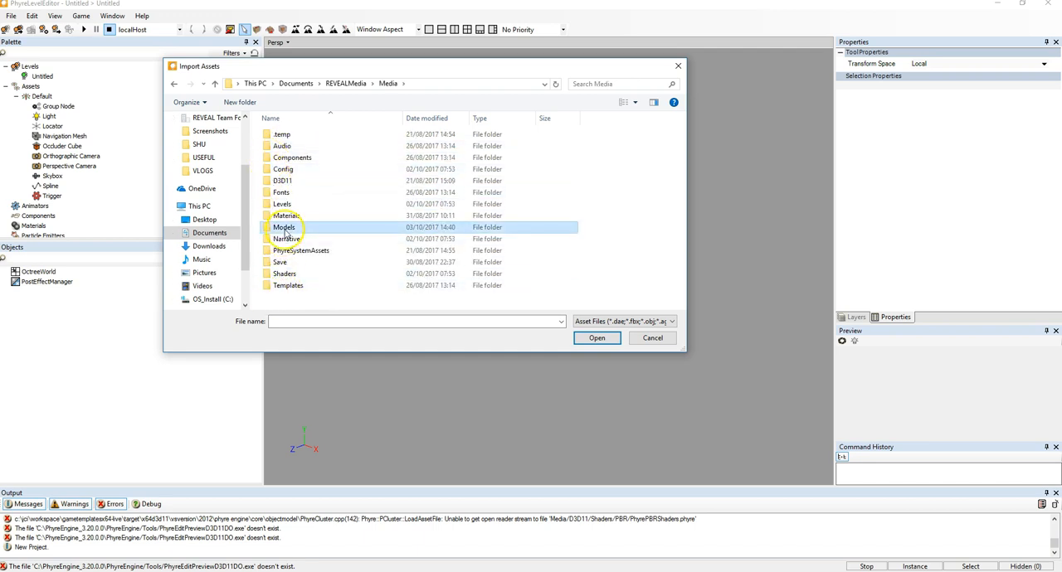
- Import TEST_CHAIR.dae from the TEST_CHAIR folder as an asset
scroll(514, 275, down, 6)
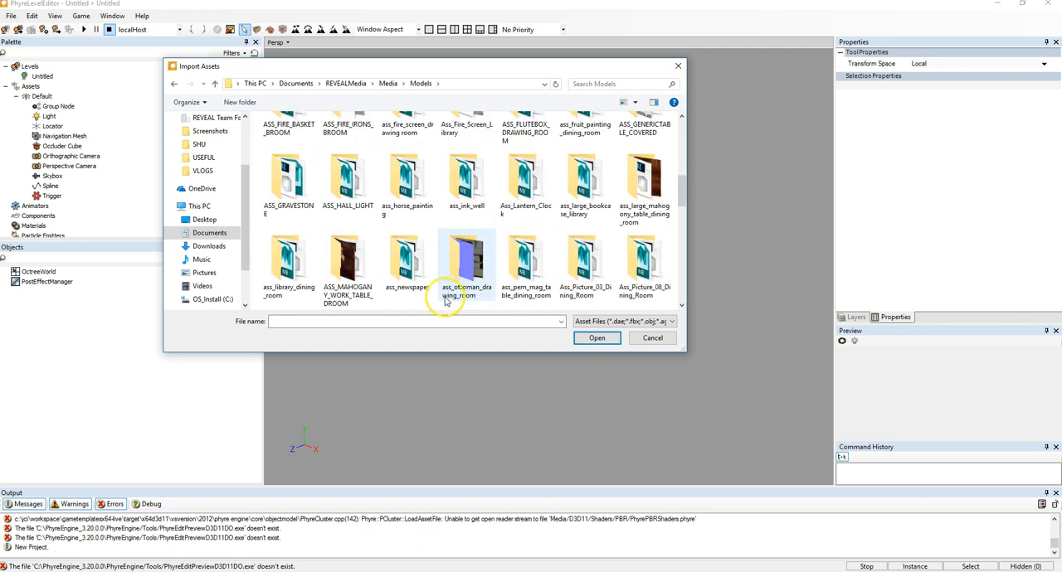
scroll(431, 306, down, 5)
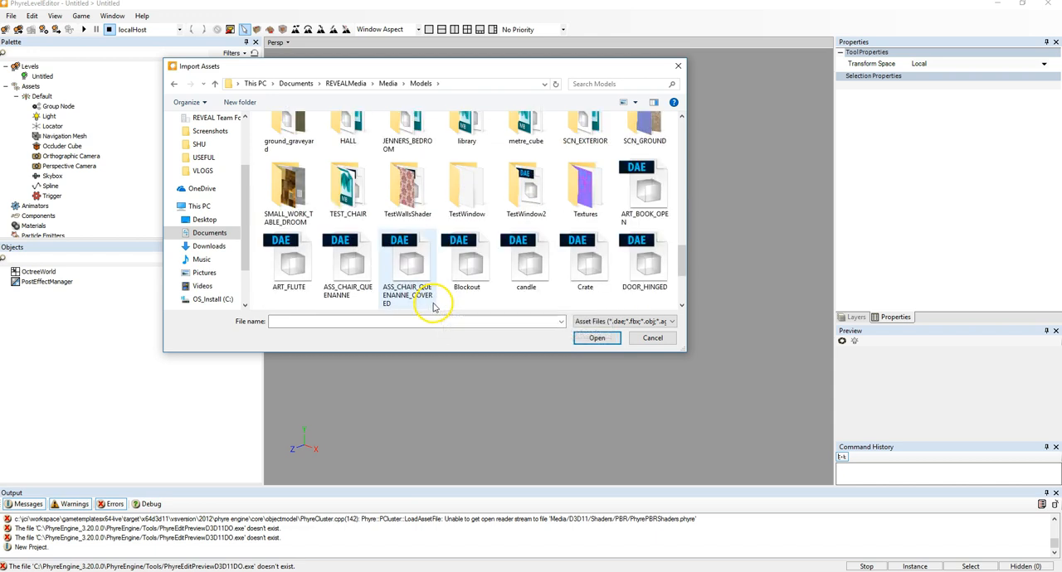
double_click(344, 192)
click(596, 148)
click(600, 345)
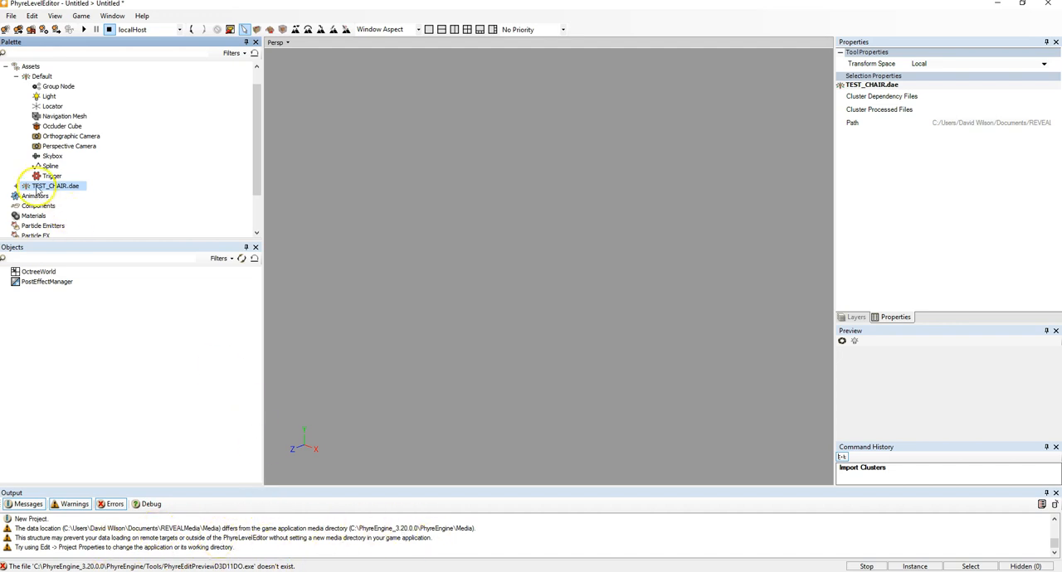
- Instantiate the re-imported TEST_CHAIR.dae asset into the level
right_click(65, 186)
click(132, 207)
click(578, 264)
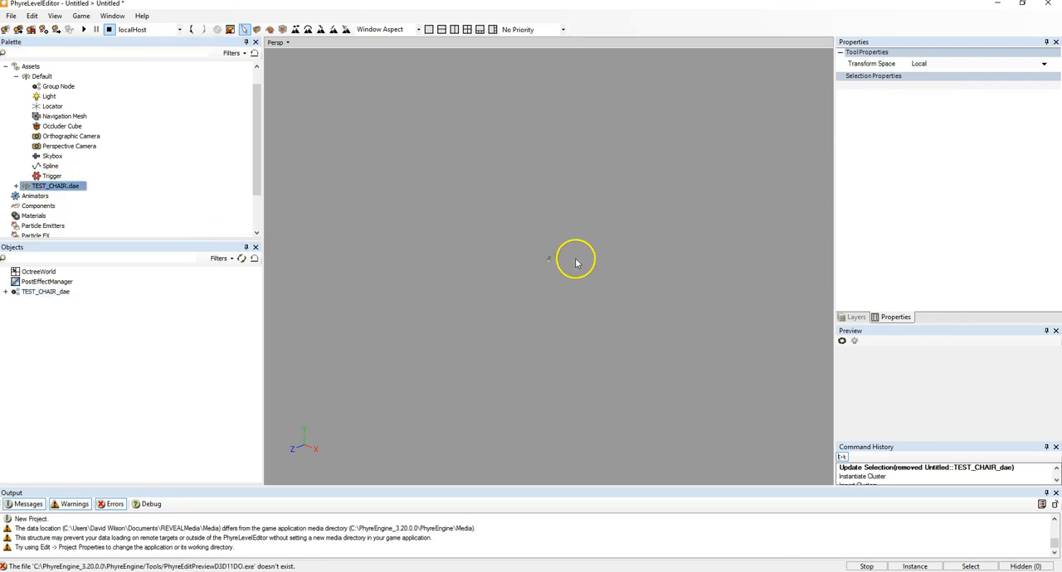
scroll(567, 255, up, 10)
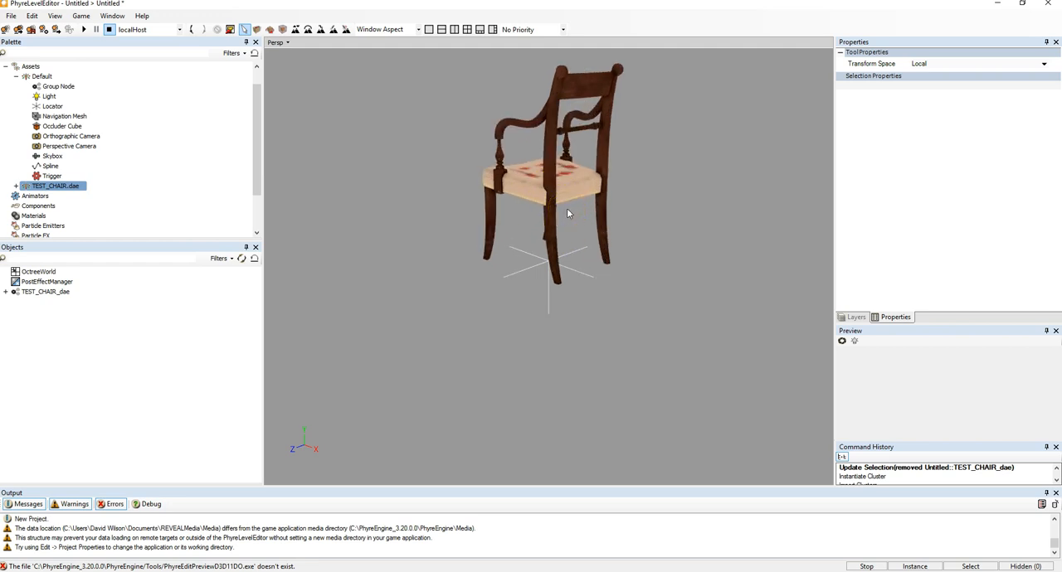
click(166, 536)
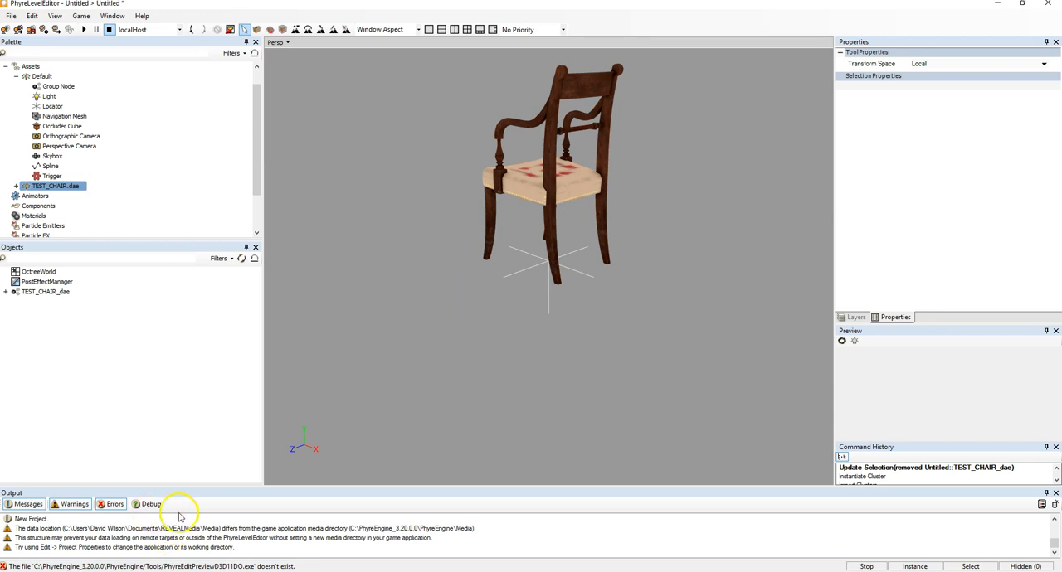